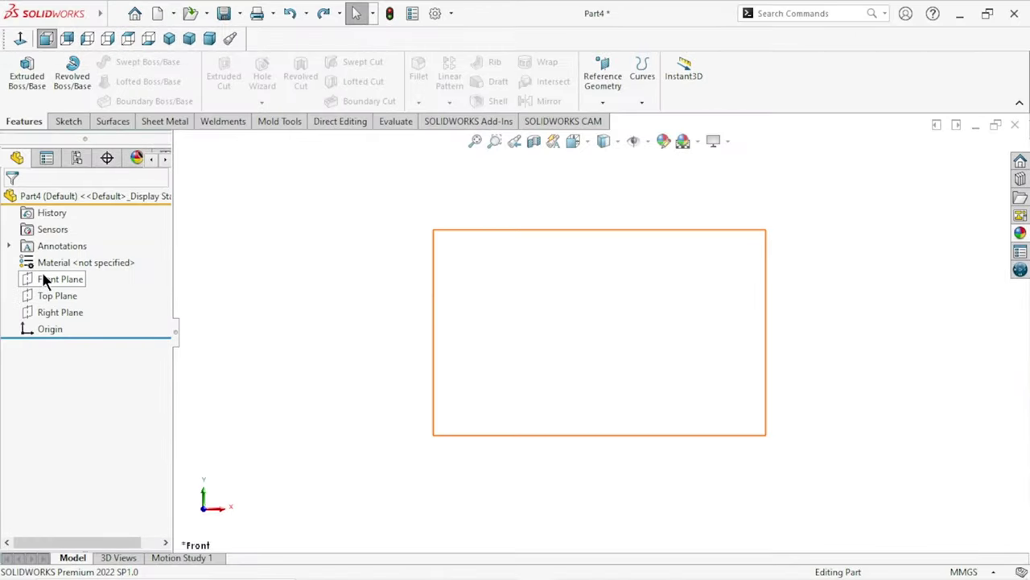
- On the Front Plane, draw a horizontal midpoint construction line through the origin
left_click(43, 279)
left_click(83, 249)
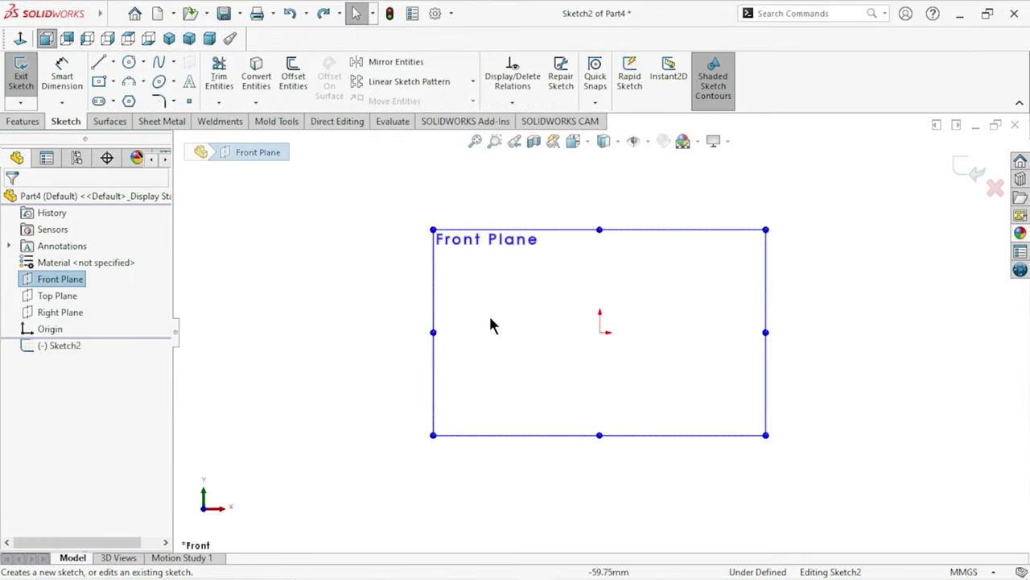
left_click(114, 62)
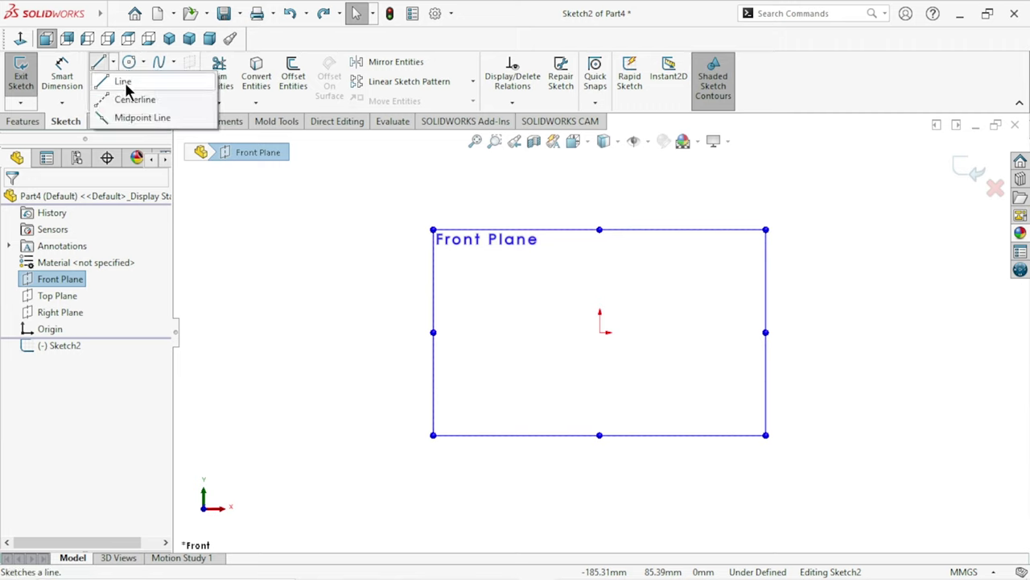
left_click(600, 331)
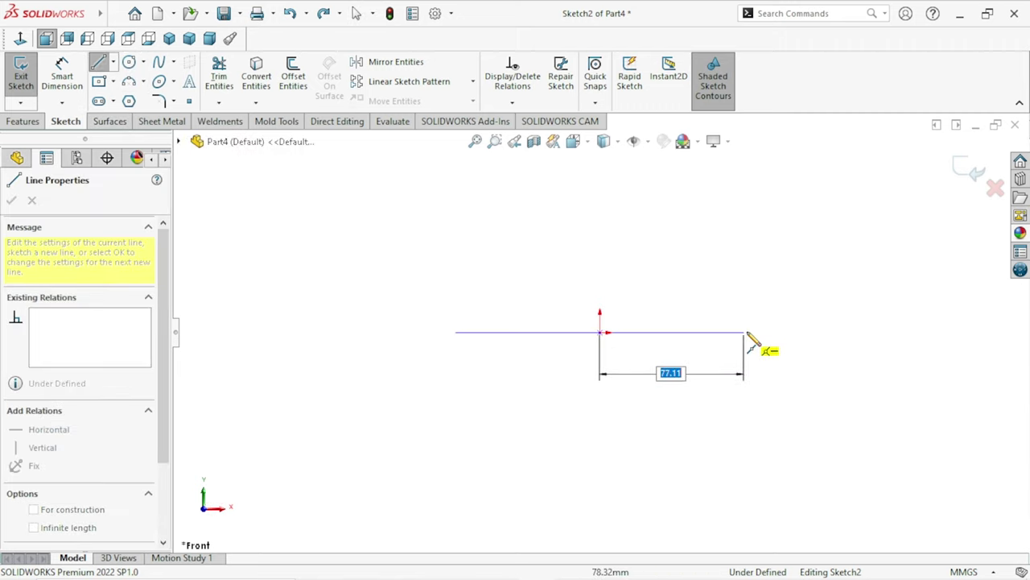
left_click(749, 331)
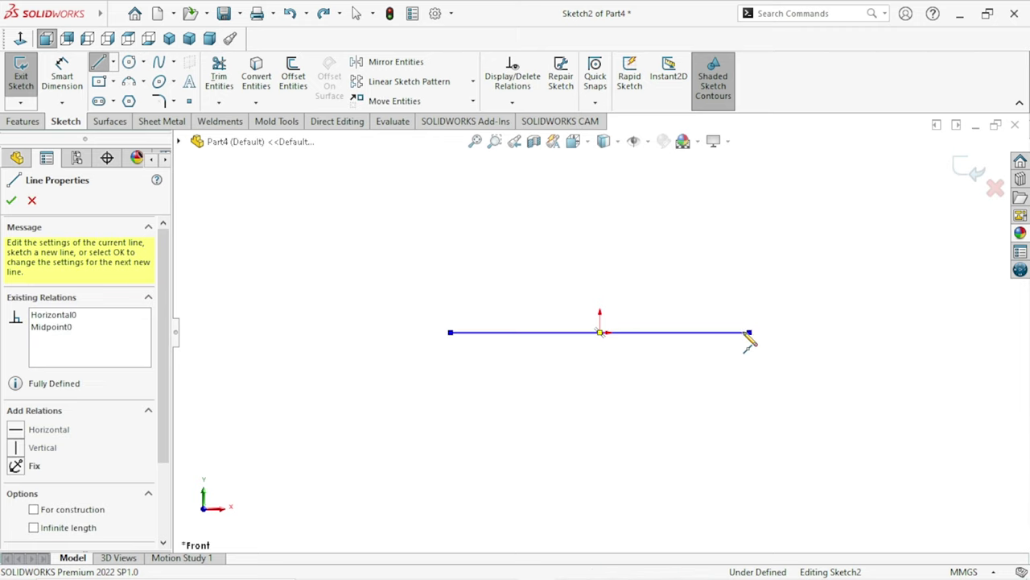
left_click(34, 509)
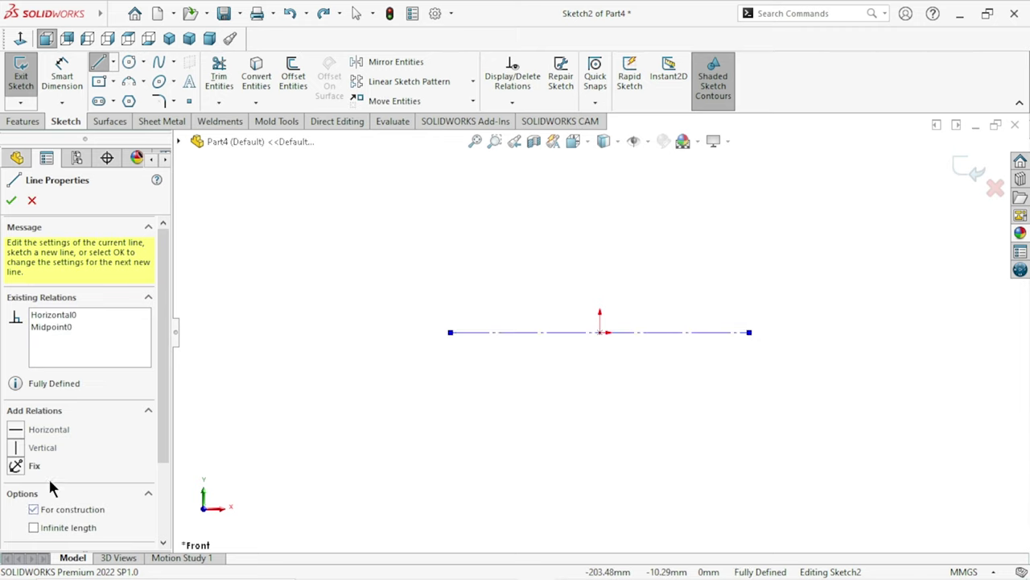
left_click(11, 200)
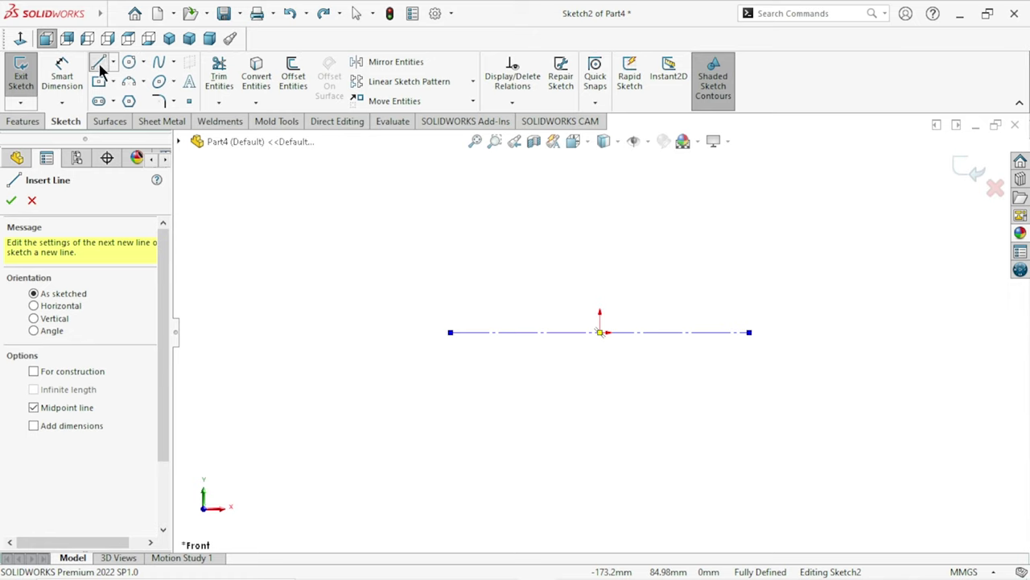
- Draw the vertical edge and the long top edge above the centreline
left_click(100, 65)
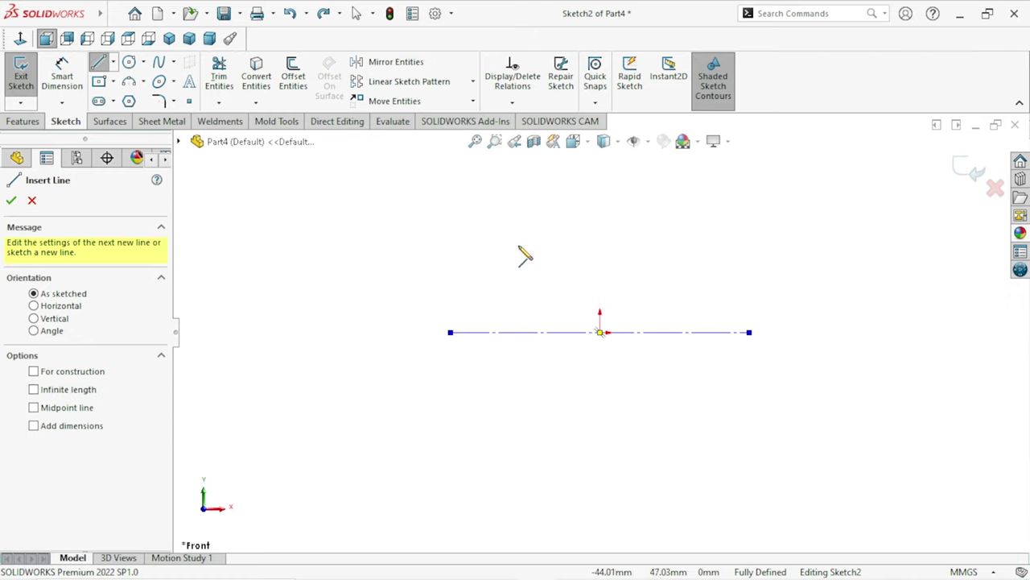
left_click(478, 274)
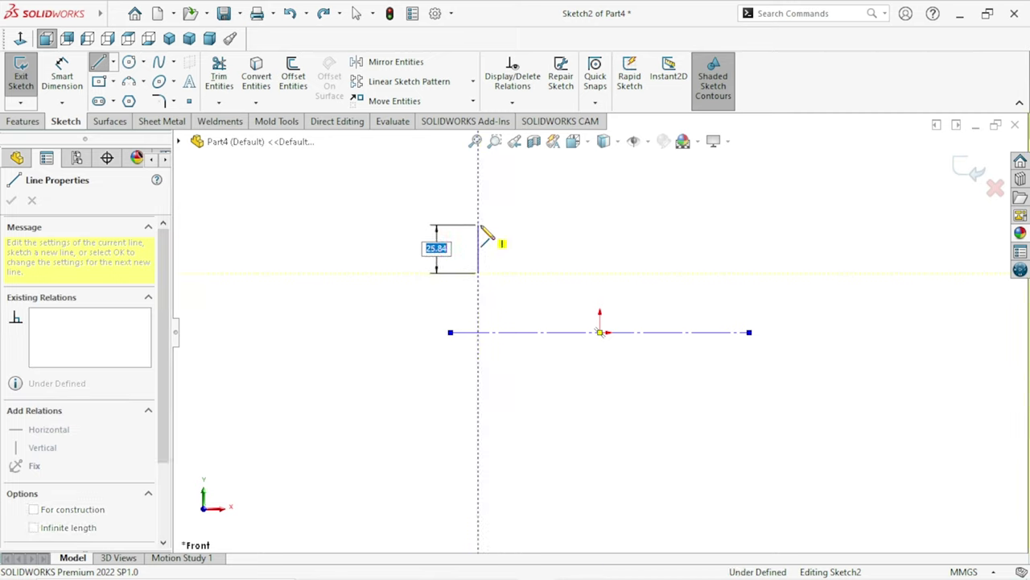
left_click(478, 225)
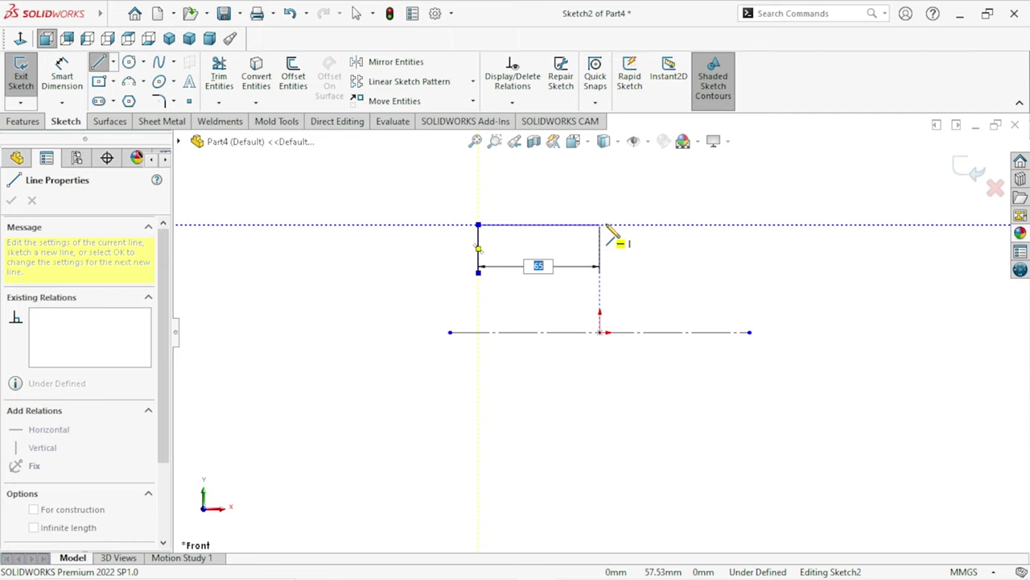
left_click(684, 225)
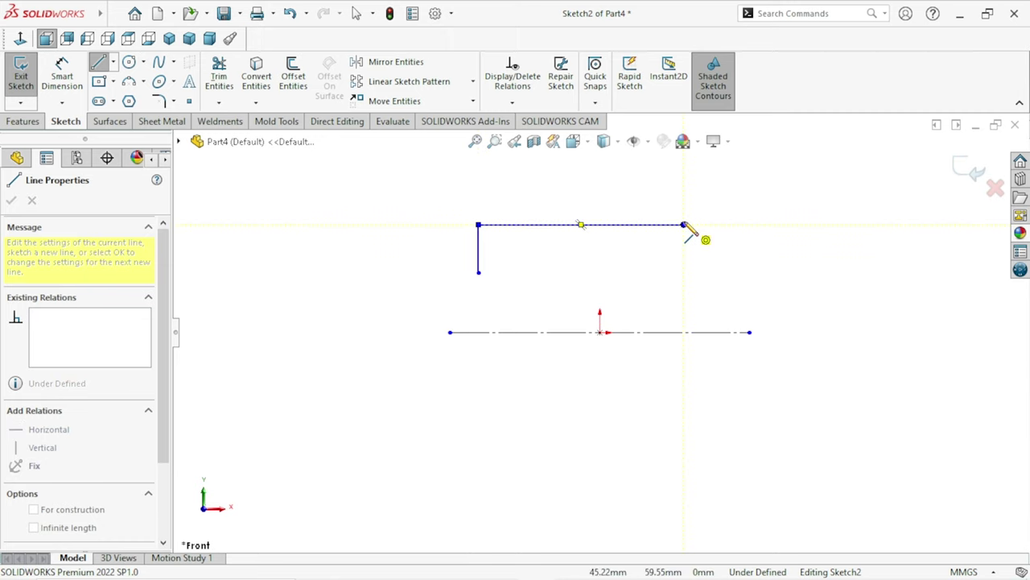
right_click(683, 225)
left_click(698, 233)
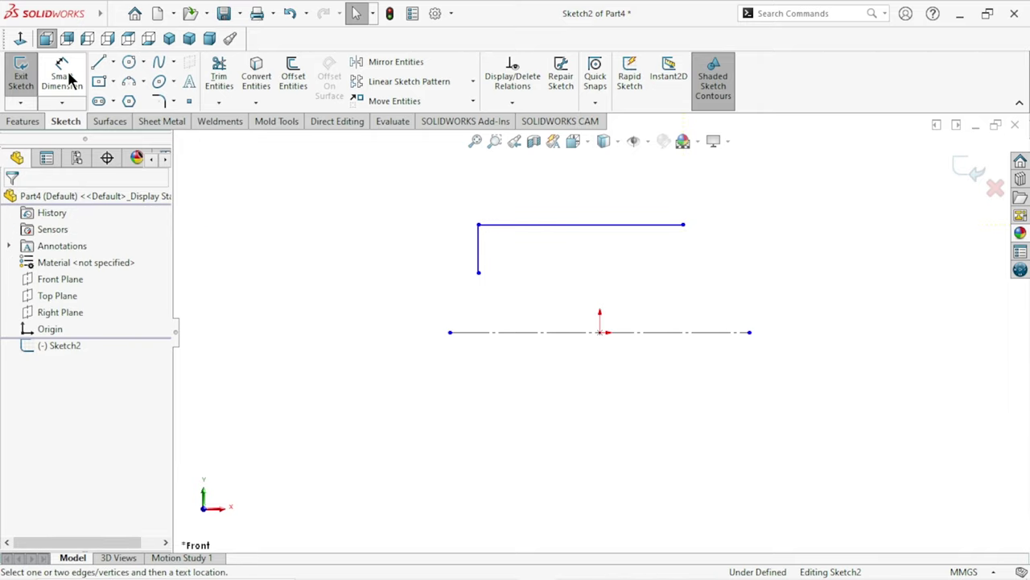
left_click(69, 78)
- Add the short step line and a slanted edge ending on the centreline
key("l")
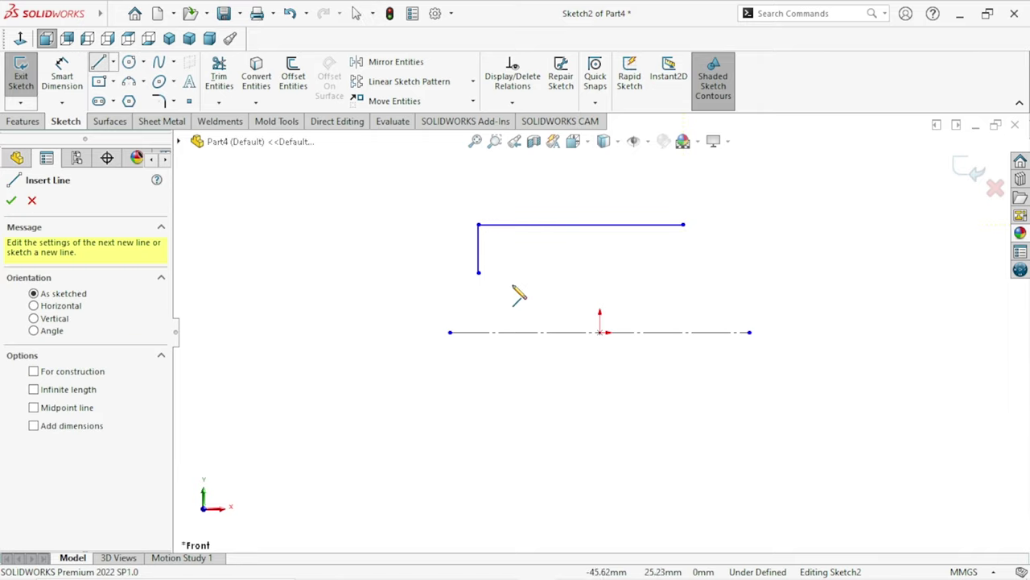
left_click(480, 273)
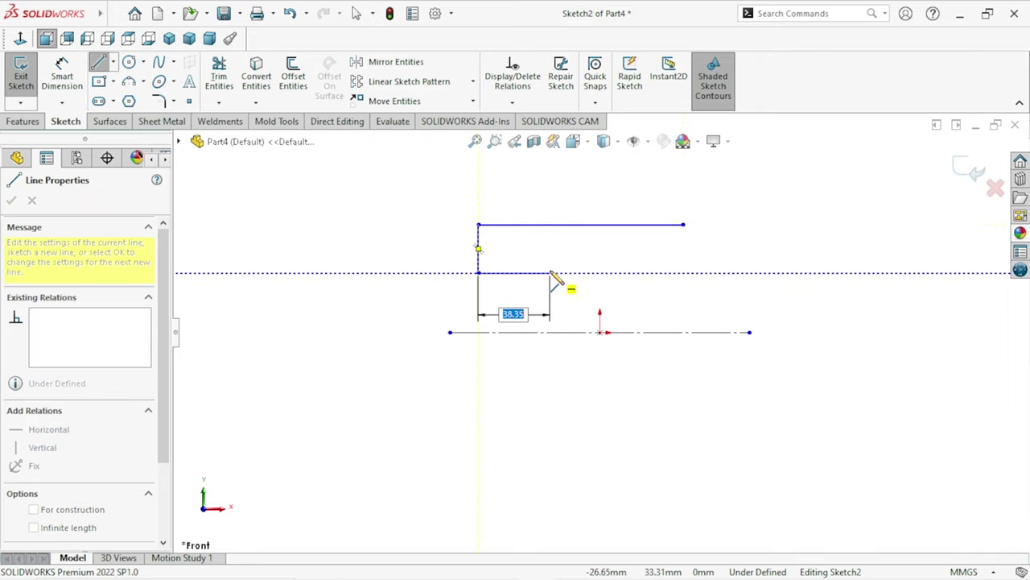
left_click(551, 274)
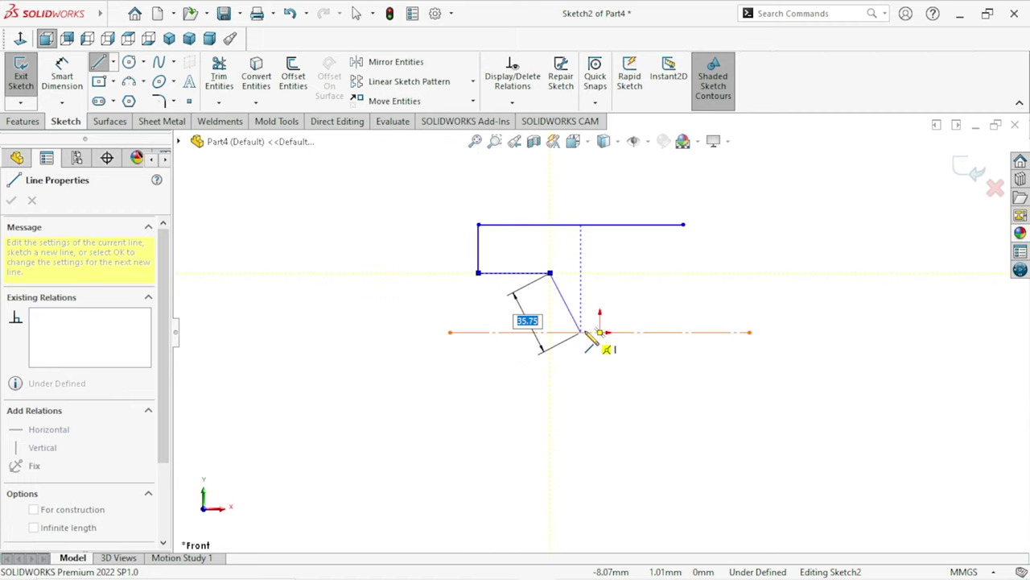
left_click(581, 332)
right_click(639, 274)
left_click(645, 284)
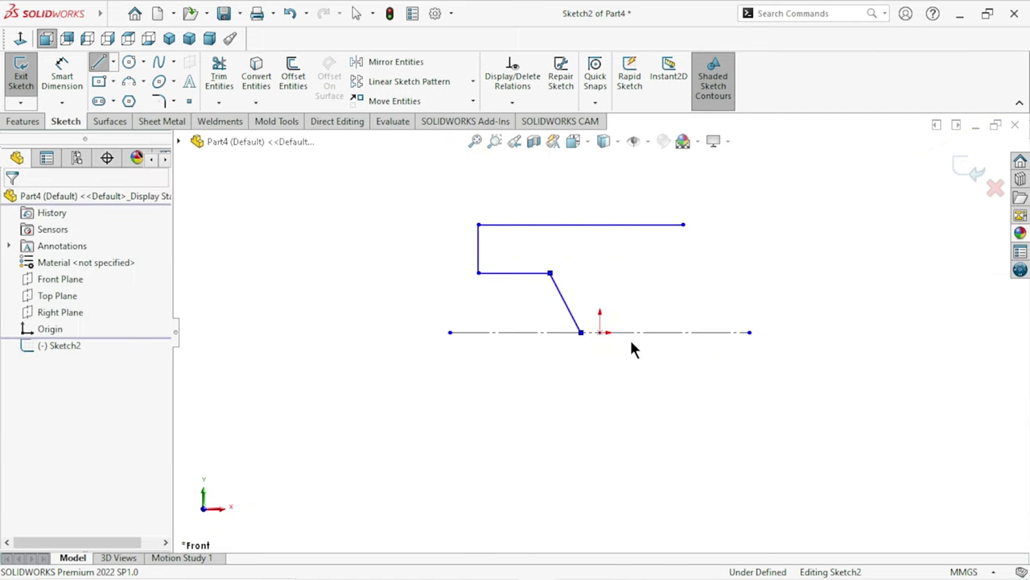
scroll(636, 322, "up", 3)
scroll(641, 279, "down", 2)
scroll(628, 318, "up", 1)
scroll(631, 326, "down", 1)
scroll(639, 306, "down", 1)
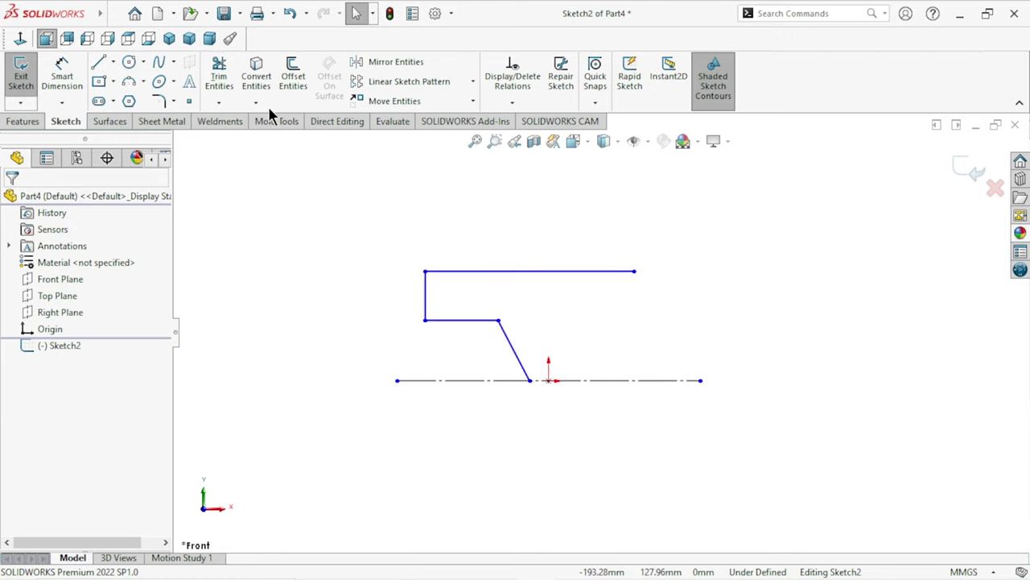
- Dimension the top edge to 16 mm long
left_click(79, 93)
left_click(545, 271)
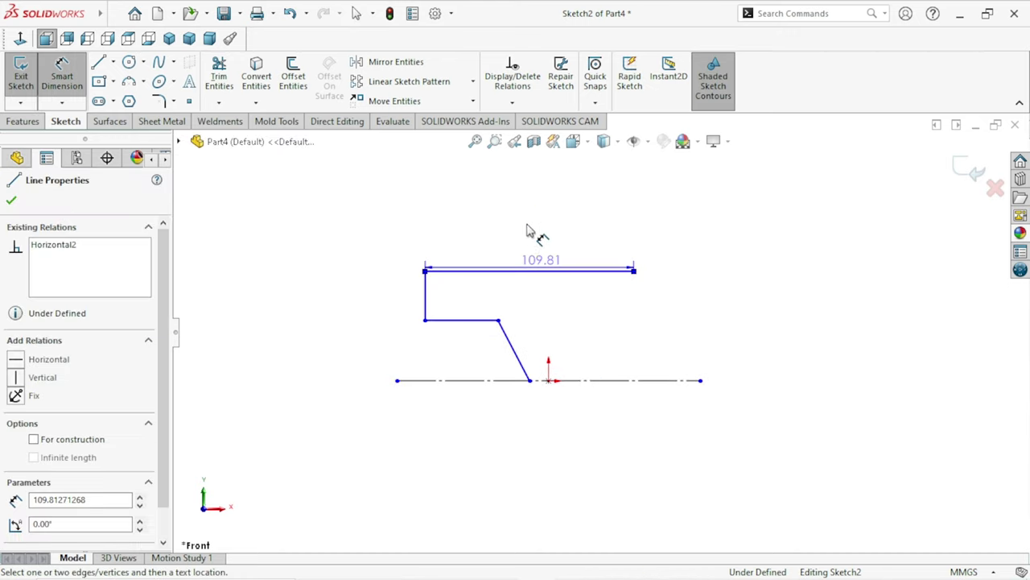
left_click(531, 231)
left_click(532, 231)
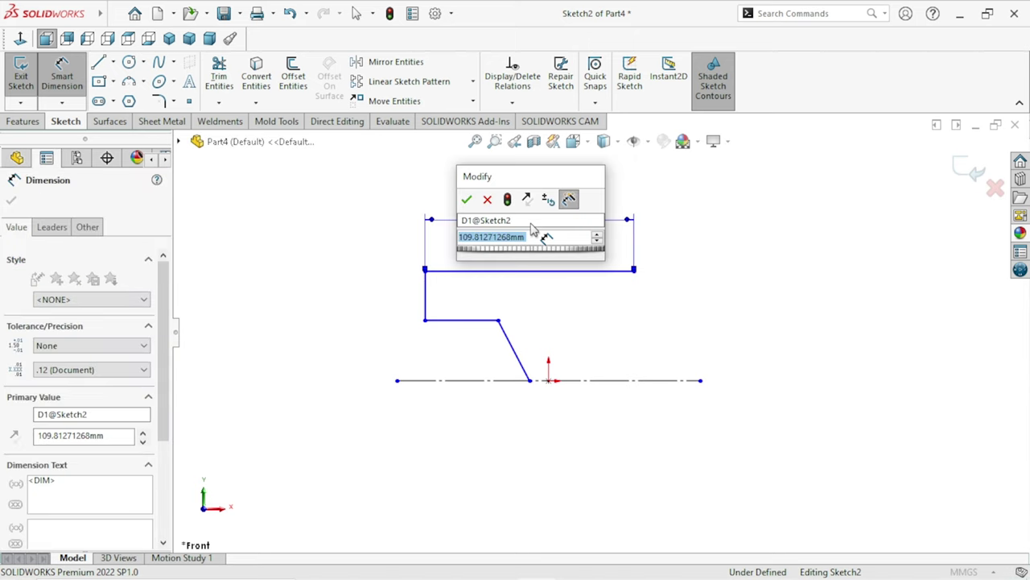
type("16")
left_click(467, 200)
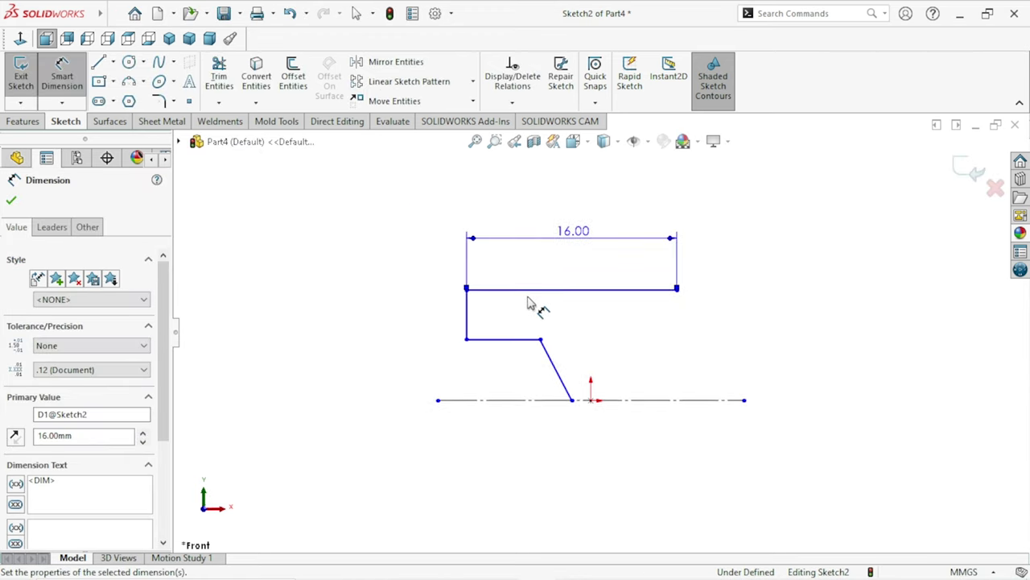
- Add the 15 mm outer diameter and 8 mm step diameter about the centreline
left_click(514, 398)
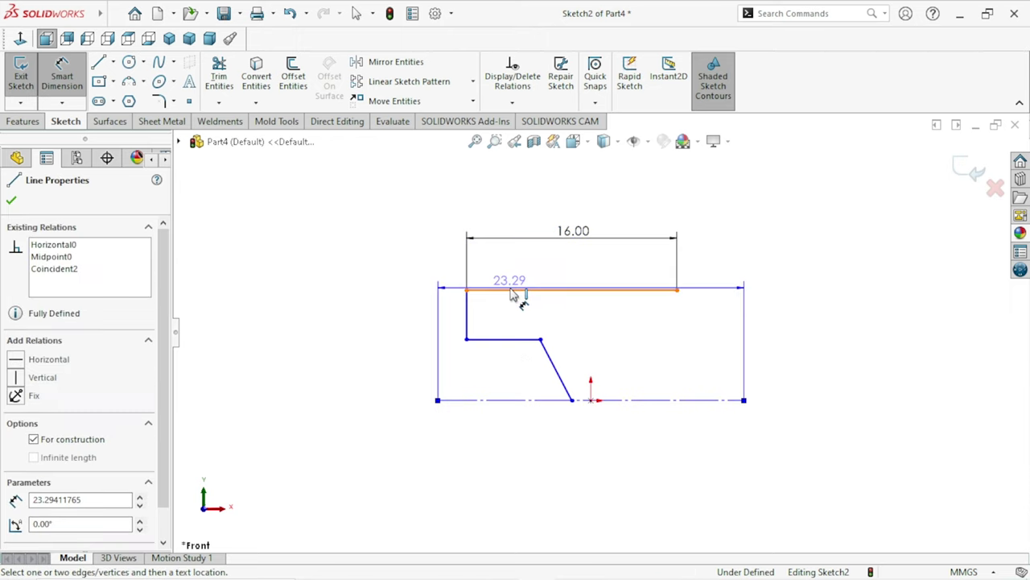
left_click(510, 290)
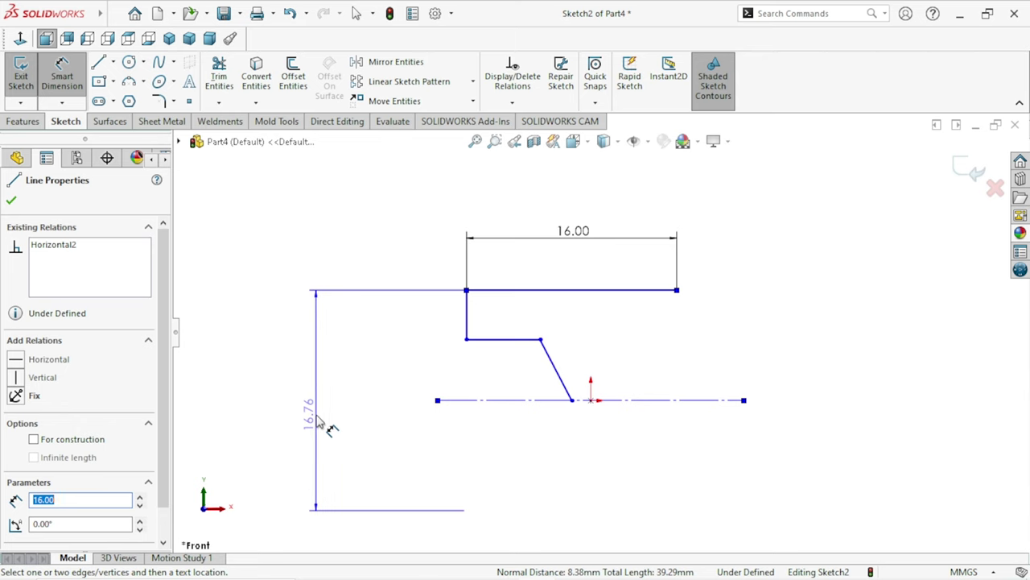
left_click(323, 422)
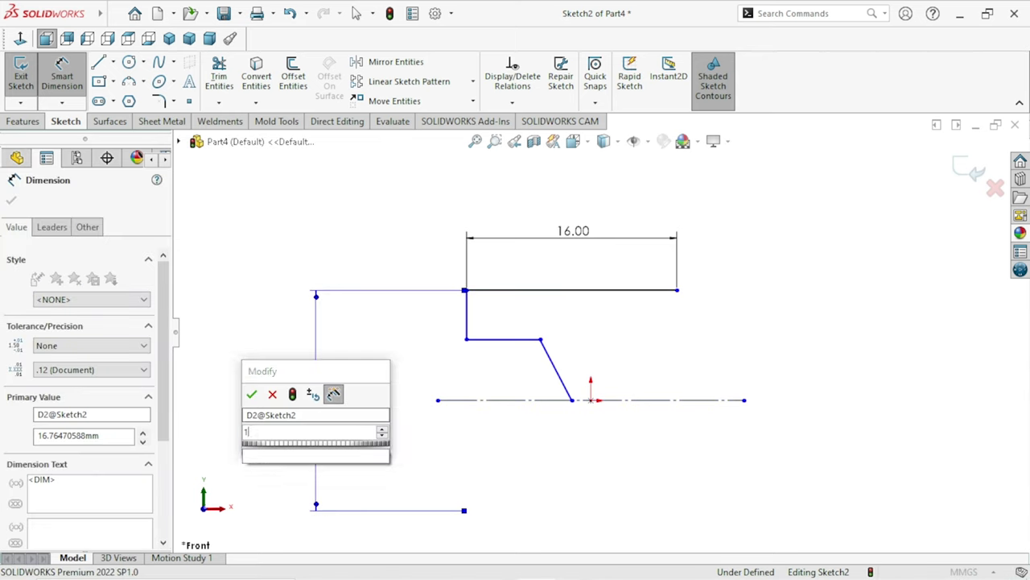
type("16")
left_click(249, 394)
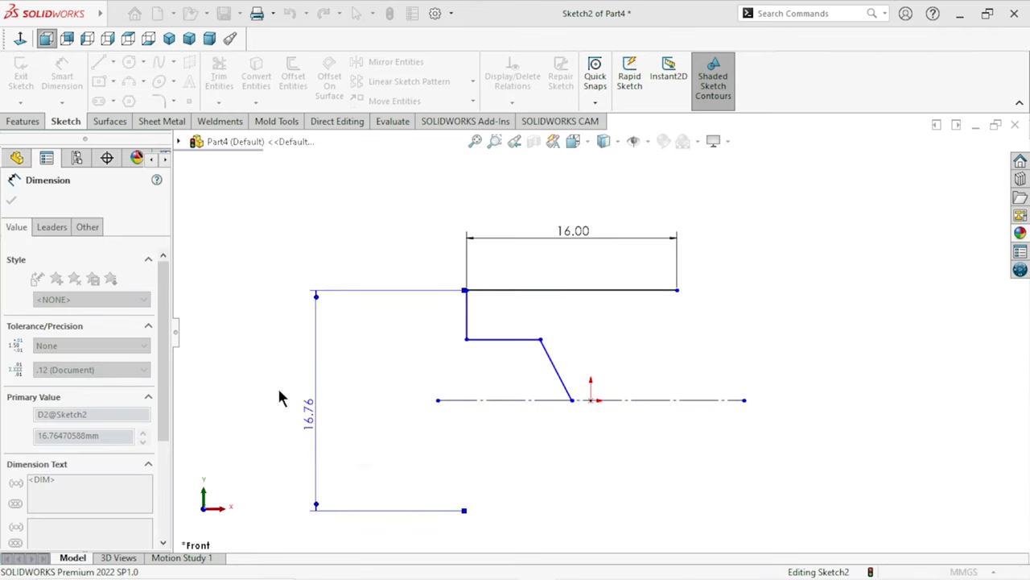
left_click(502, 338)
left_click(404, 410)
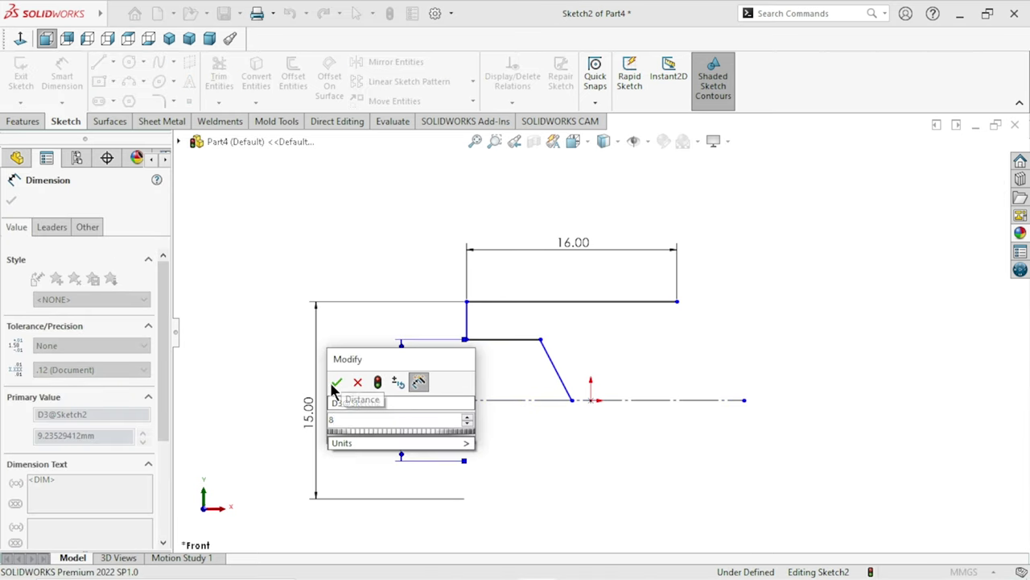
left_click(331, 381)
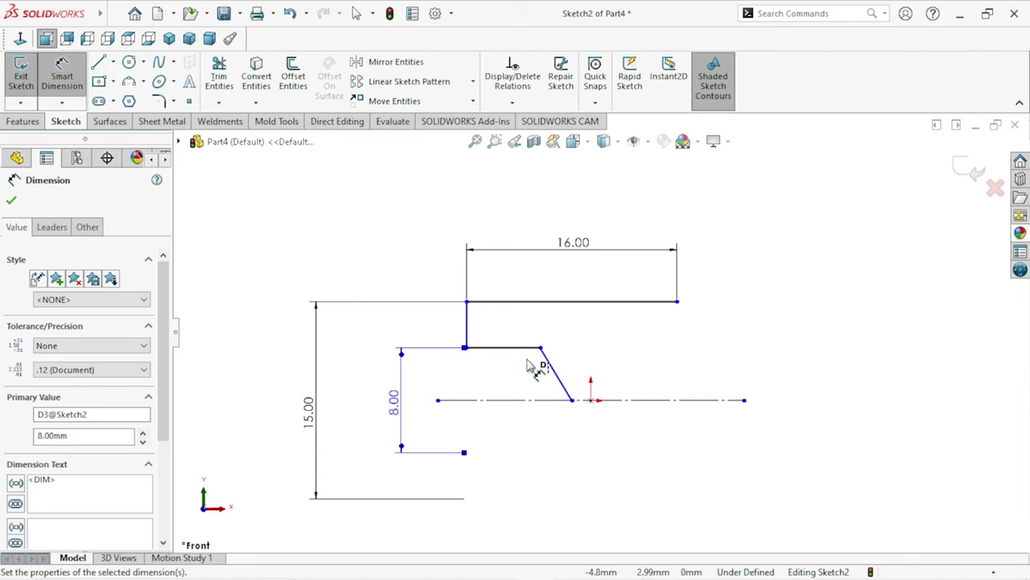
left_click(519, 348)
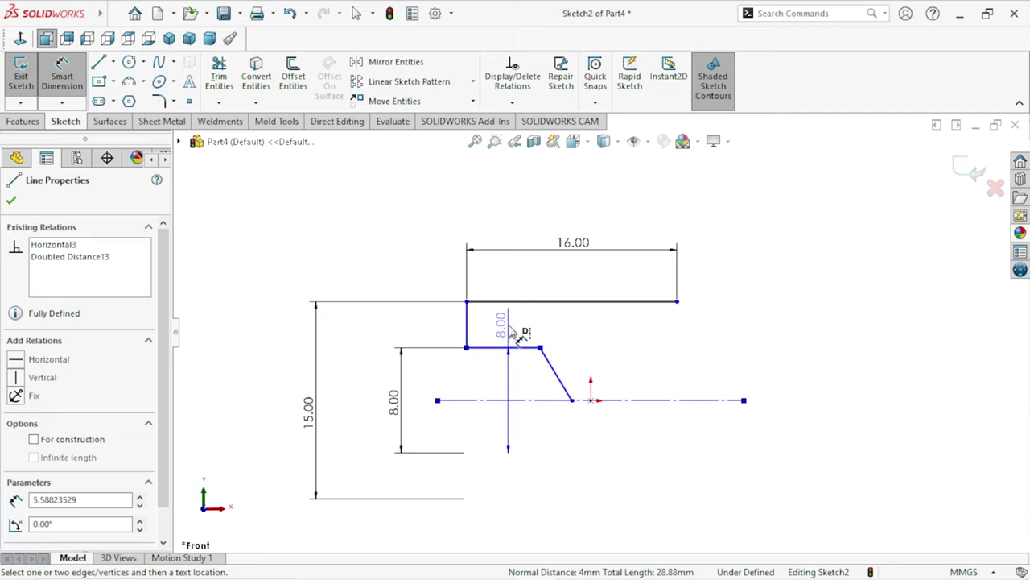
- Dimension the short step edge to 7 mm and close the dimension tool
key("Escape")
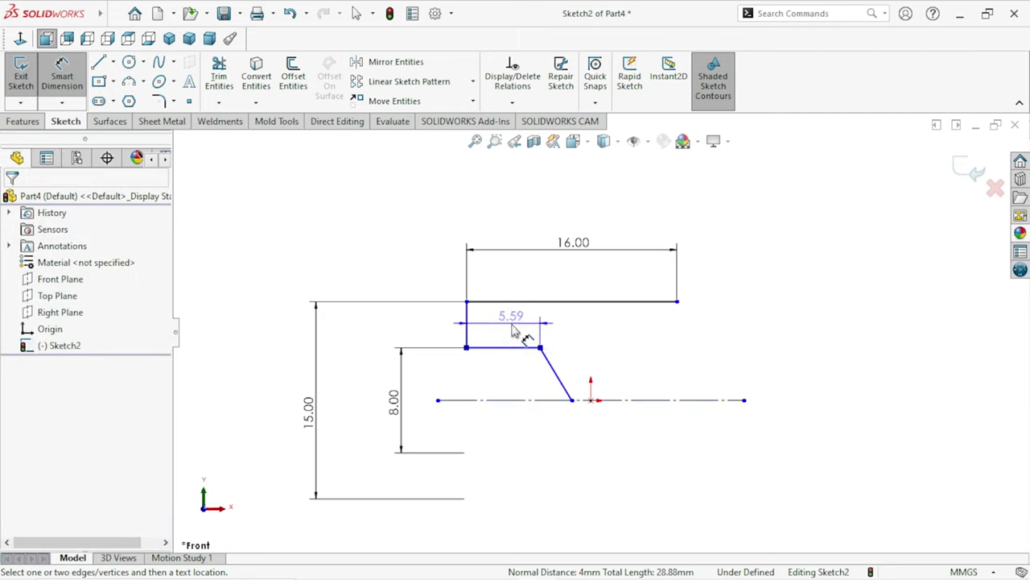
left_click(515, 332)
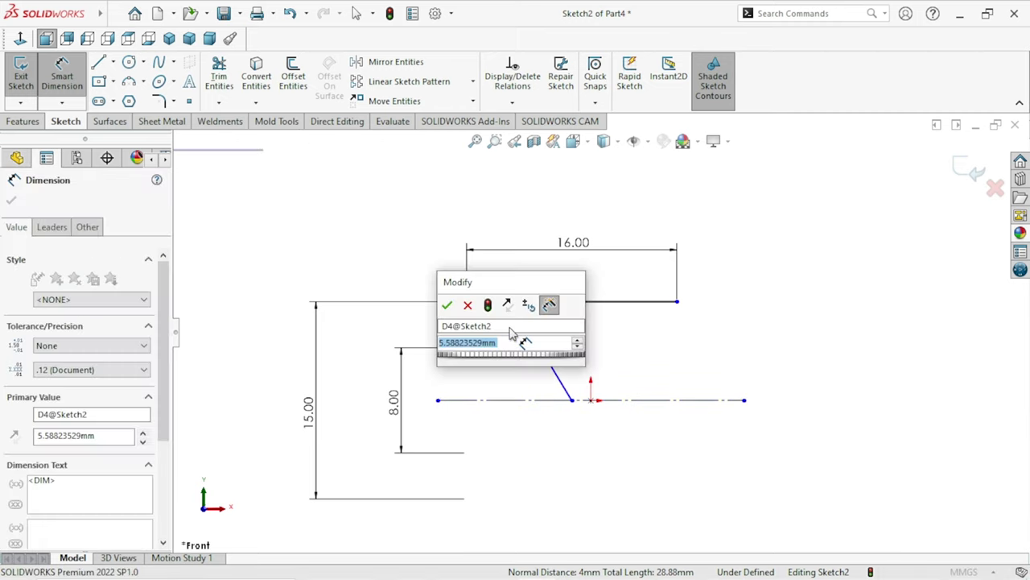
type("7")
left_click(448, 308)
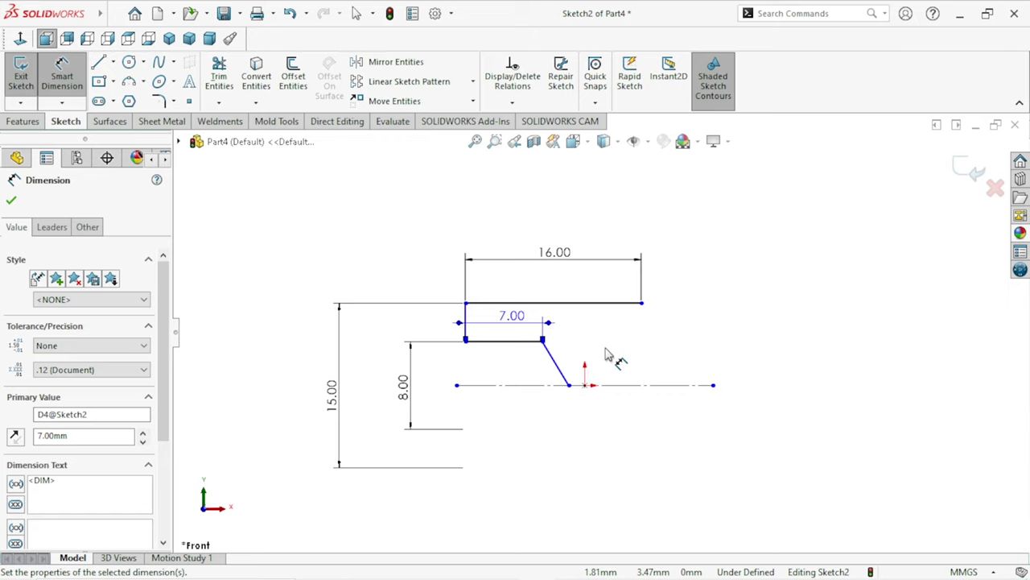
scroll(602, 358, "up", 1)
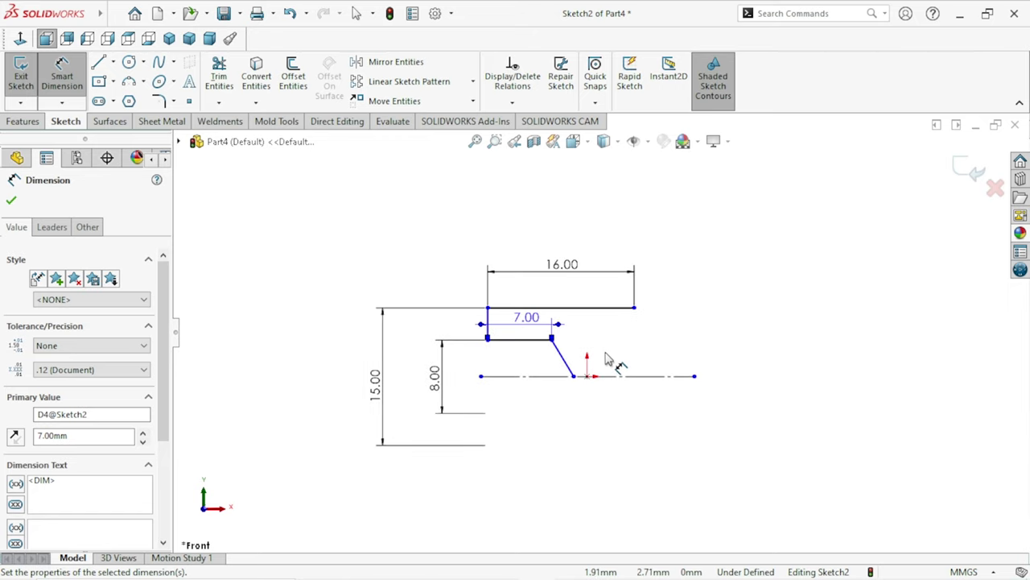
scroll(604, 360, "down", 2)
scroll(567, 374, "down", 1)
scroll(562, 398, "up", 1)
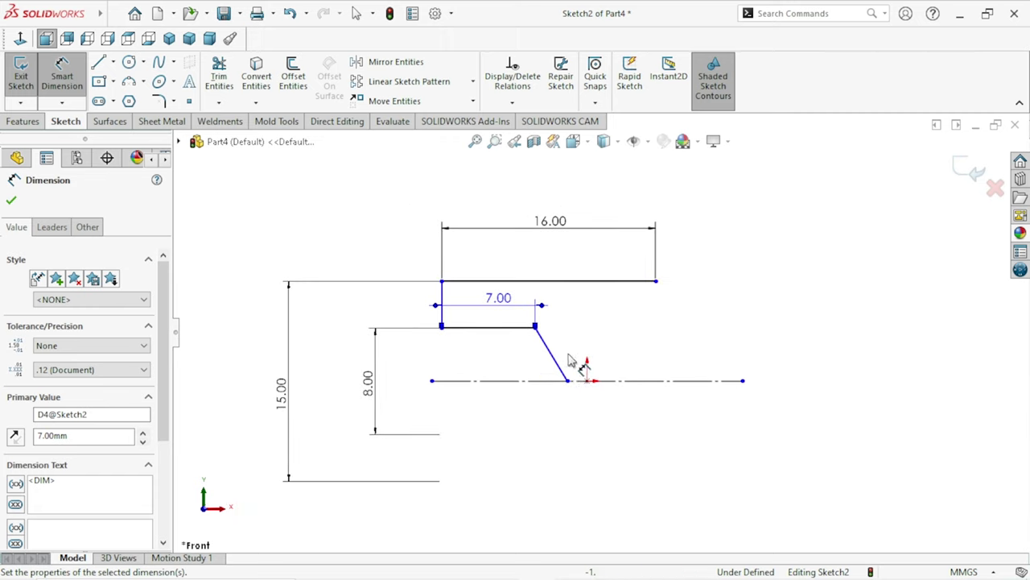
left_click(12, 202)
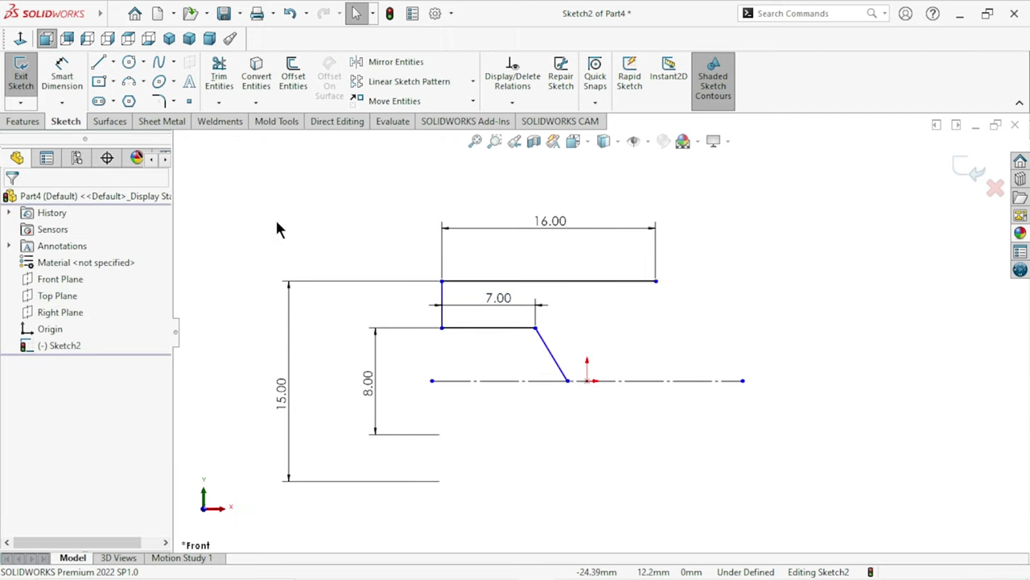
- Draw a three-point arc from the top edge's right end down to the centreline for the dome
left_click(129, 81)
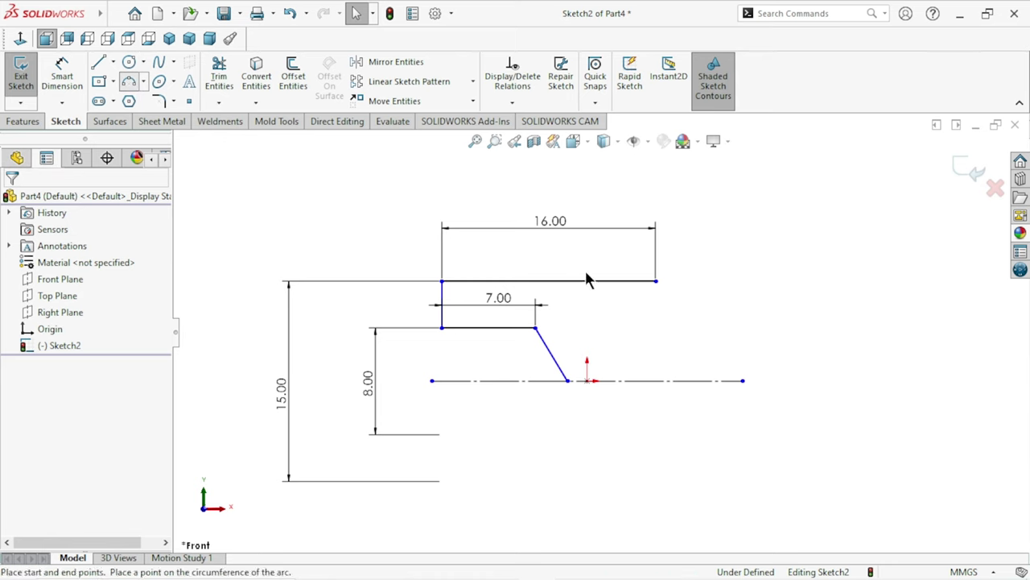
left_click(656, 281)
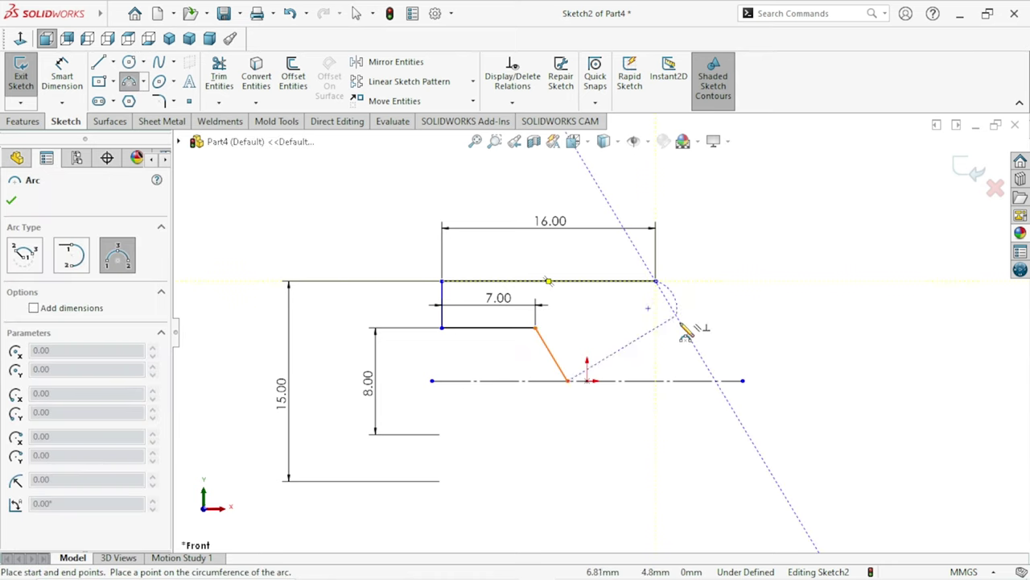
left_click(691, 380)
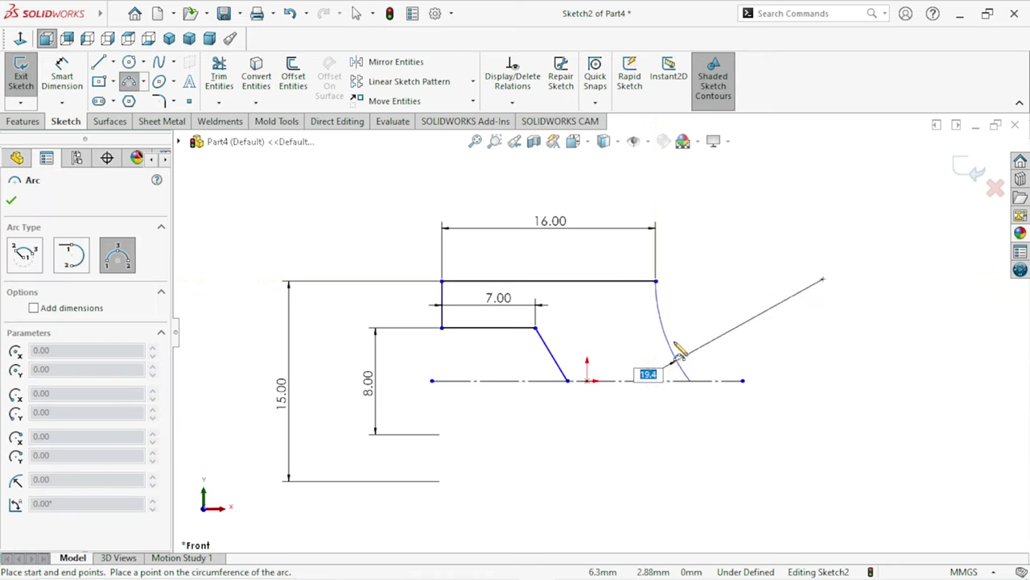
left_click(685, 338)
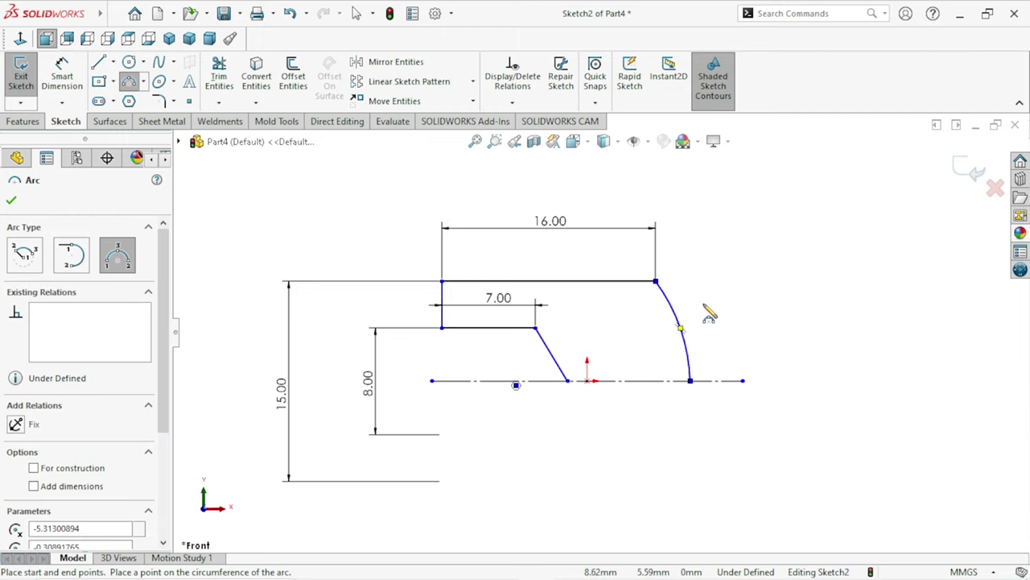
right_click(716, 278)
left_click(728, 286)
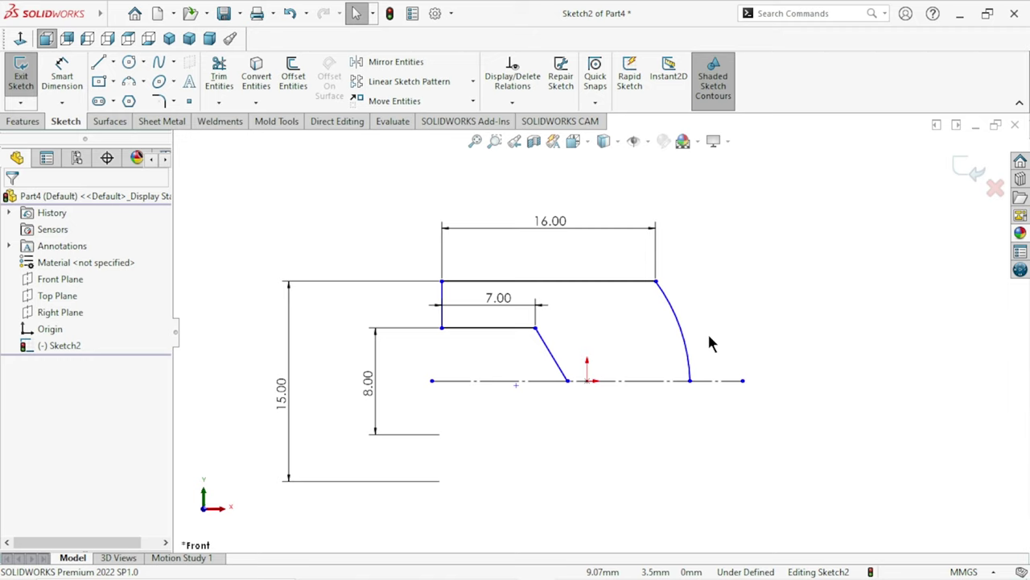
- Dimension the slanted edge's foot 9.21 mm from the arc's end along the centreline
left_click(62, 76)
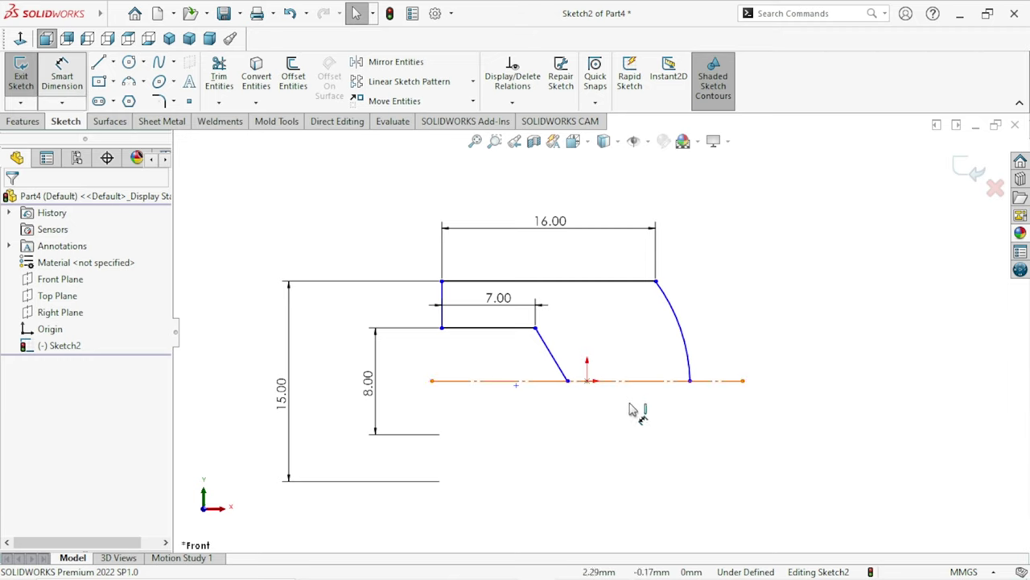
left_click(568, 381)
left_click(689, 381)
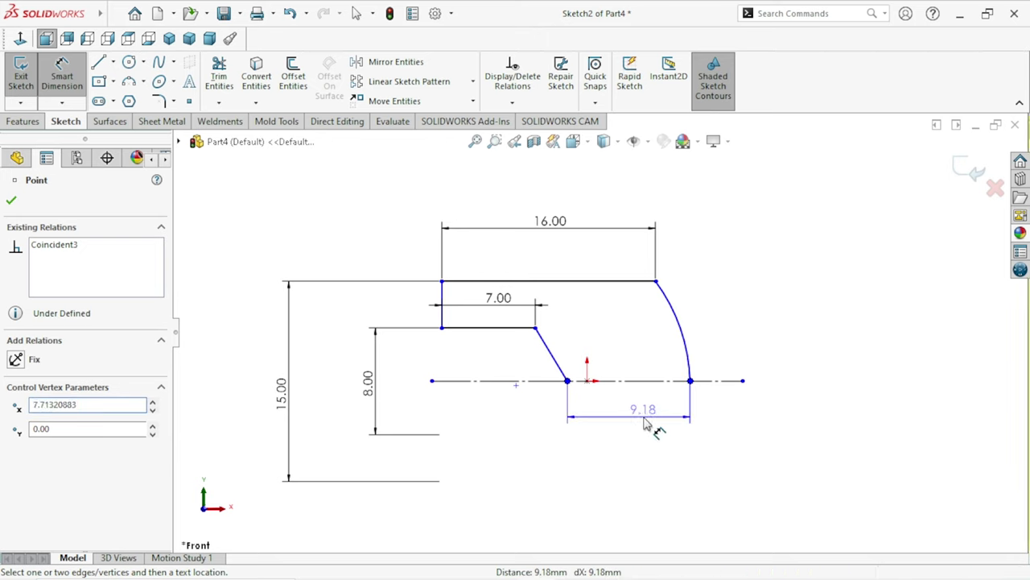
left_click(644, 424)
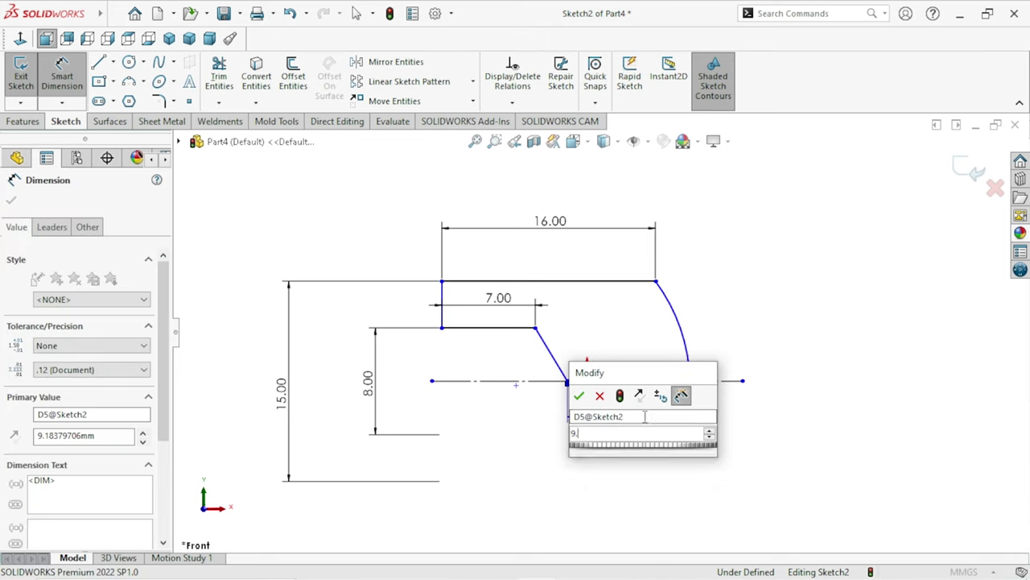
type("9.21")
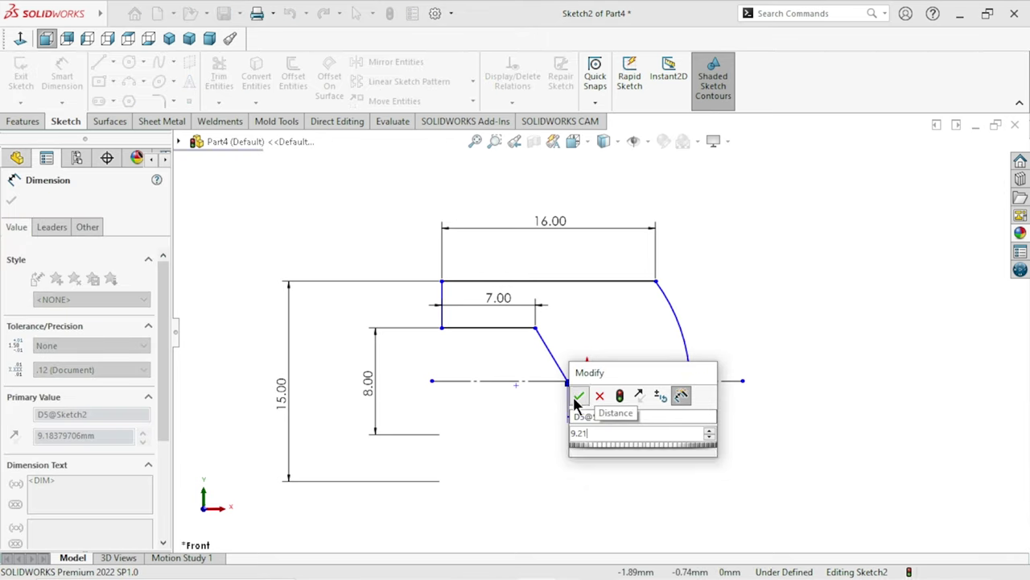
left_click(578, 397)
scroll(620, 379, "up", 2)
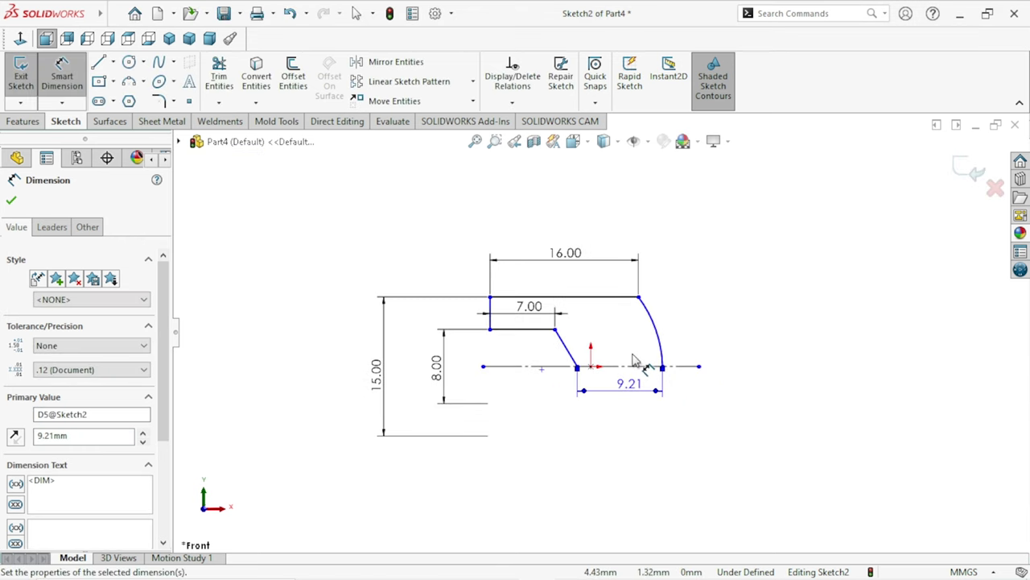
scroll(633, 361, "down", 1)
scroll(628, 361, "down", 1)
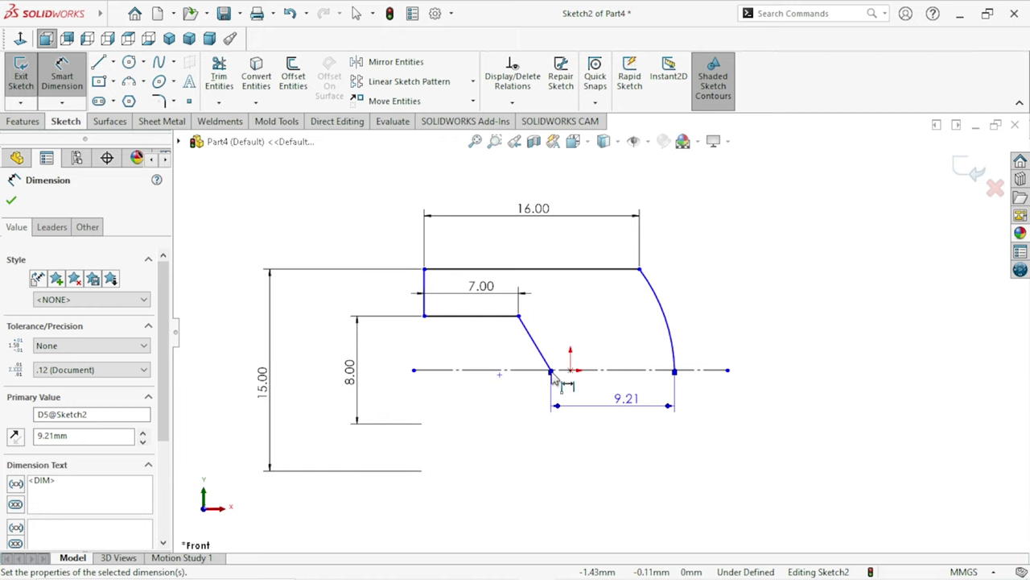
scroll(555, 376, "down", 2)
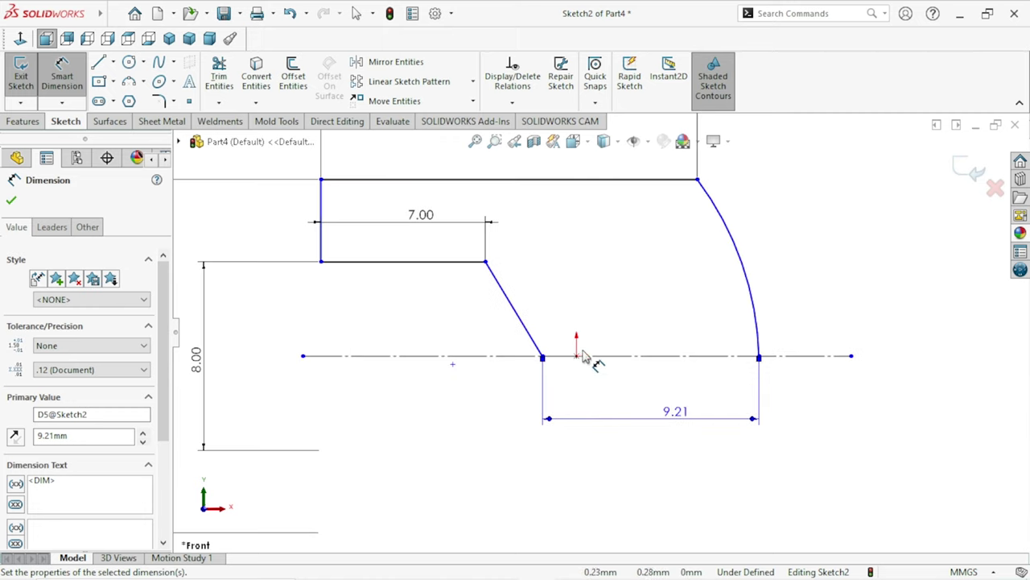
- Set the slanted edge's foot 0.86 mm from the origin and reposition that label
left_click(577, 355)
left_click(543, 357)
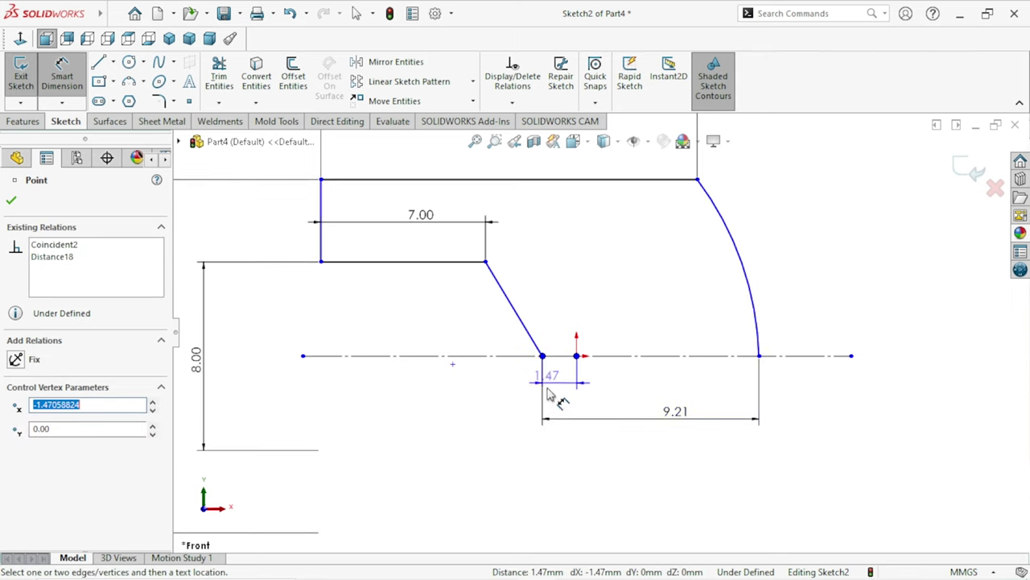
left_click(483, 417)
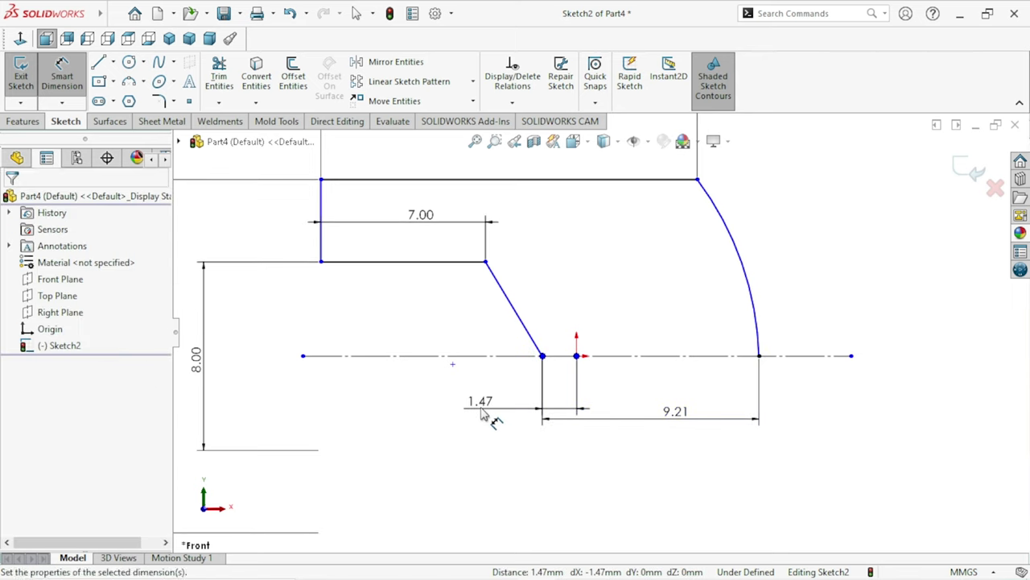
type("0.86")
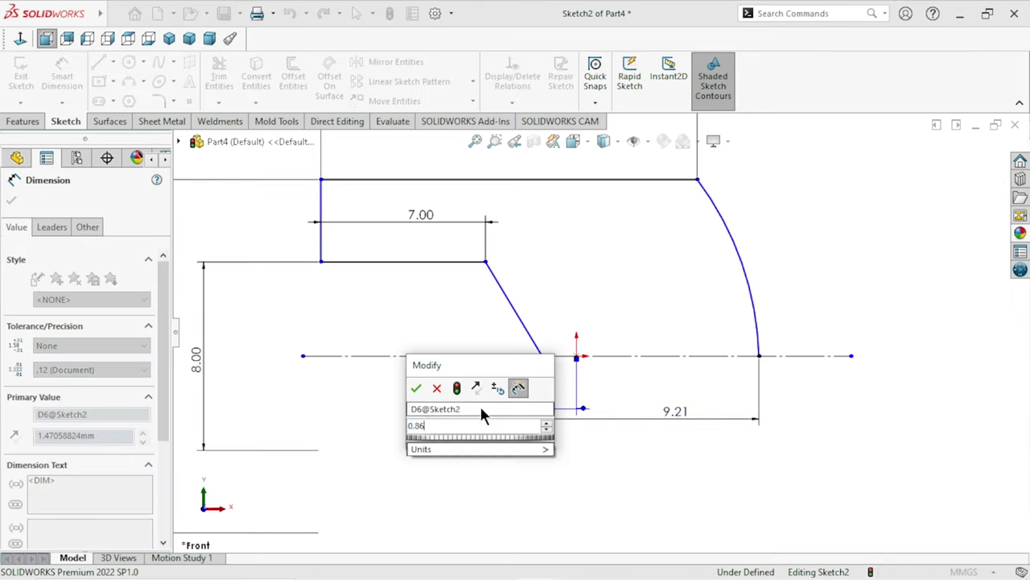
left_click(416, 388)
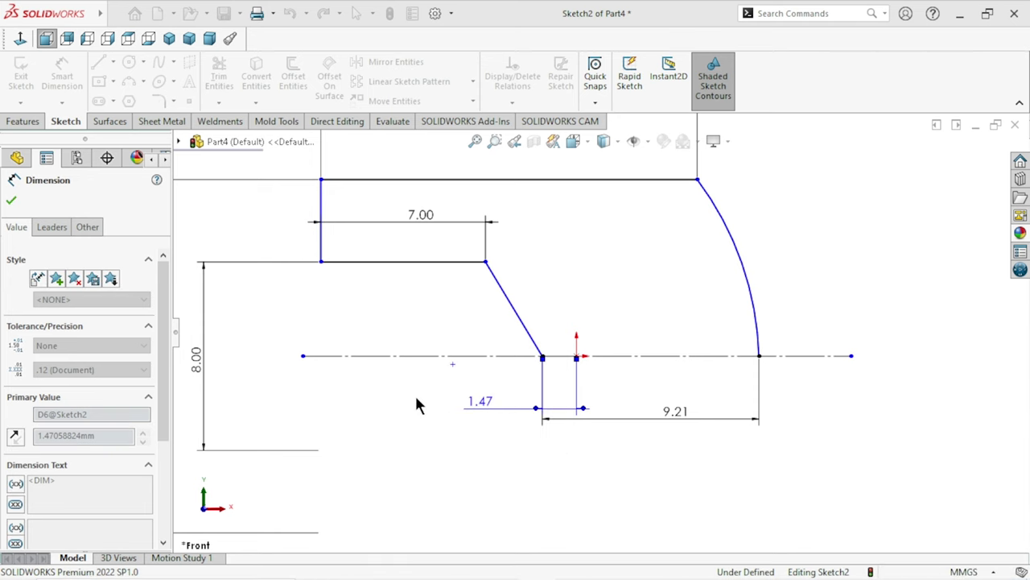
key("f")
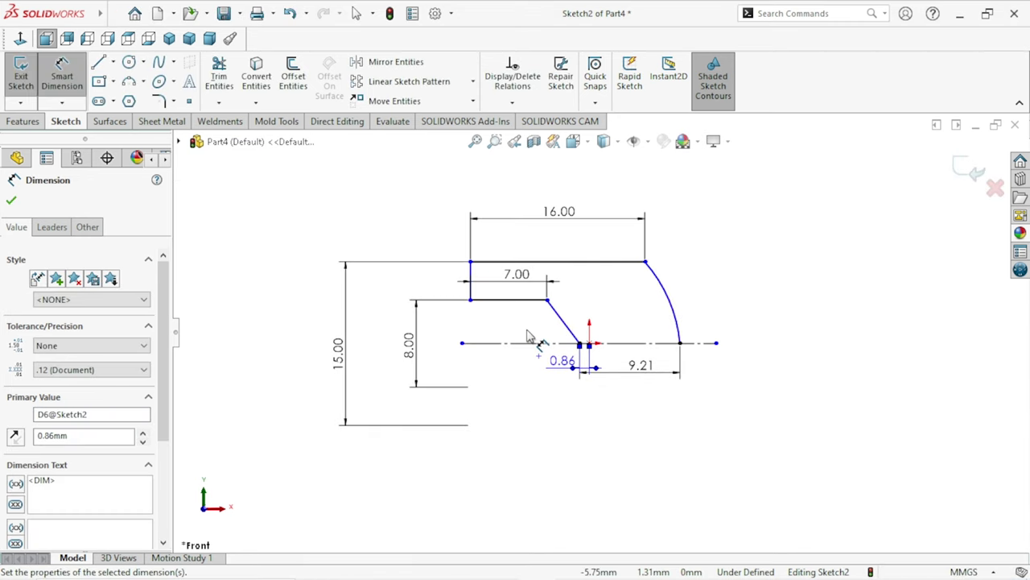
scroll(548, 322, "down", 3)
scroll(655, 405, "up", 1)
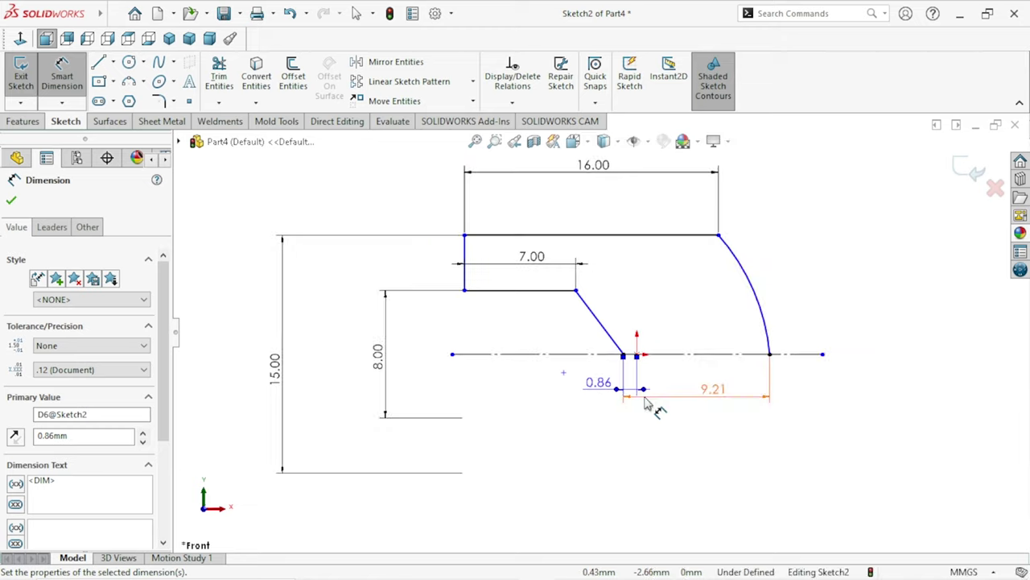
left_click_drag(609, 389, 593, 386)
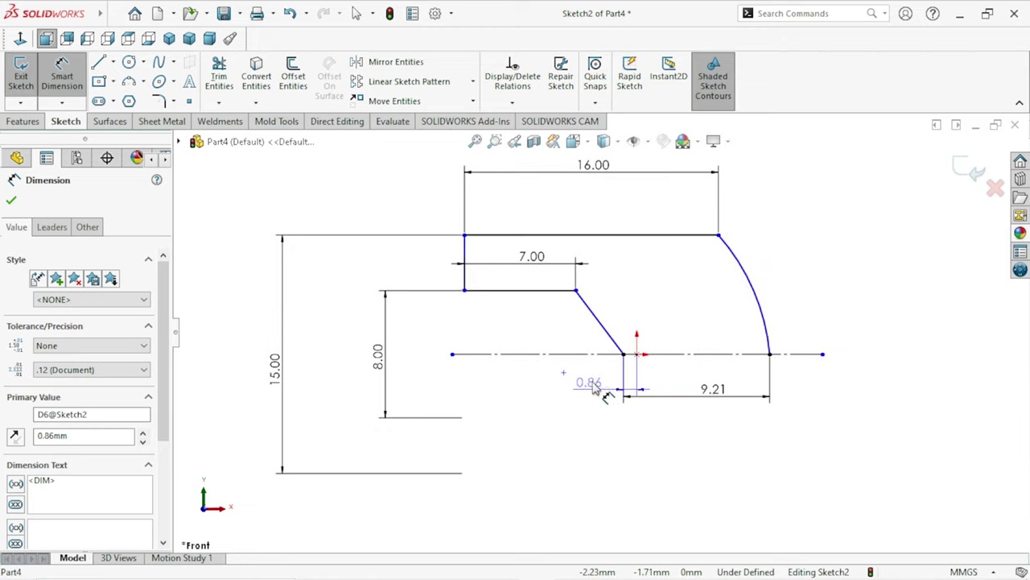
left_click(612, 454)
scroll(612, 418, "up", 2)
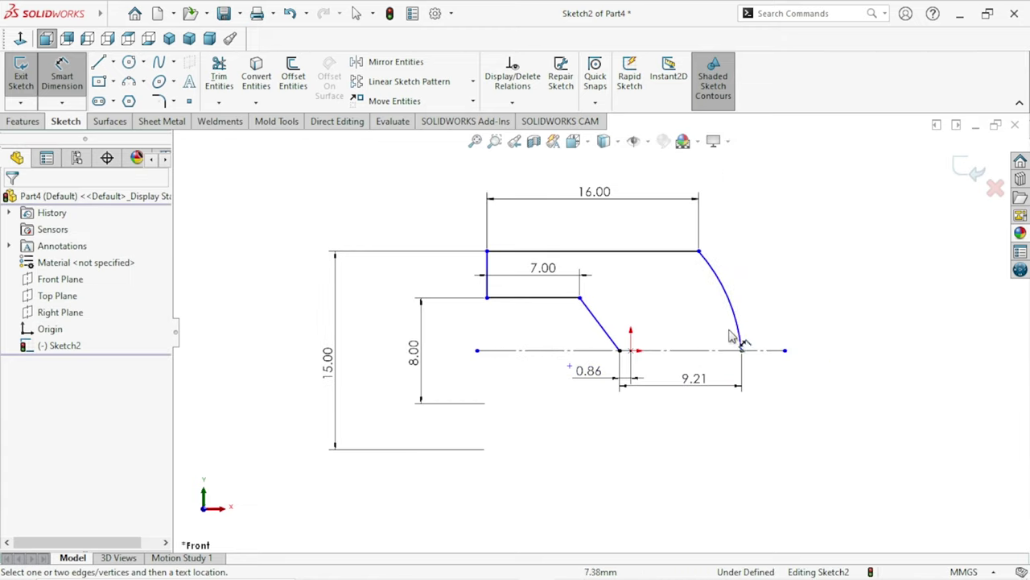
scroll(744, 318, "down", 3)
- Fix the slanted edge's horizontal run with a 3.05 mm dimension
scroll(744, 306, "up", 1)
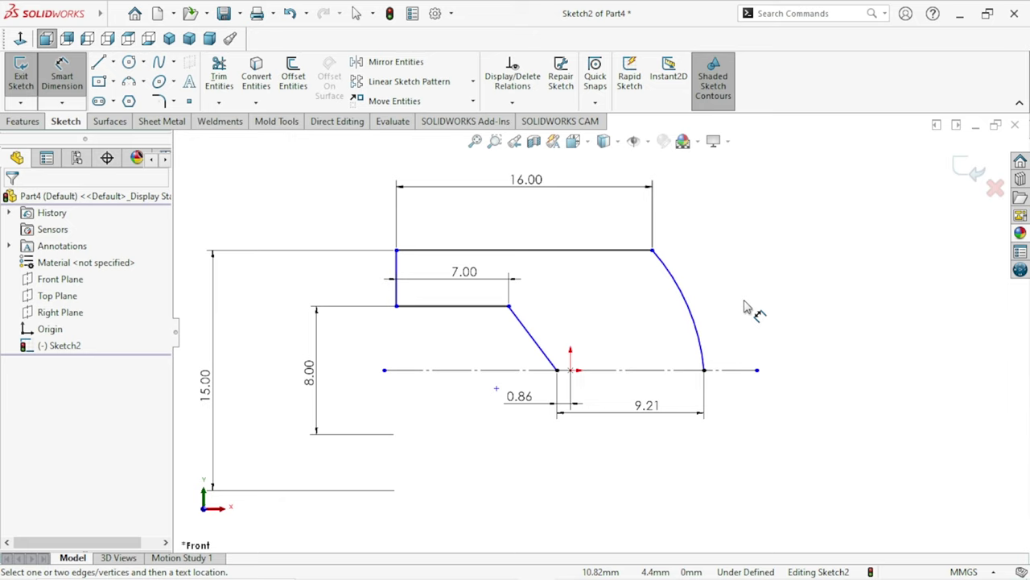
left_click(557, 371)
left_click(569, 370)
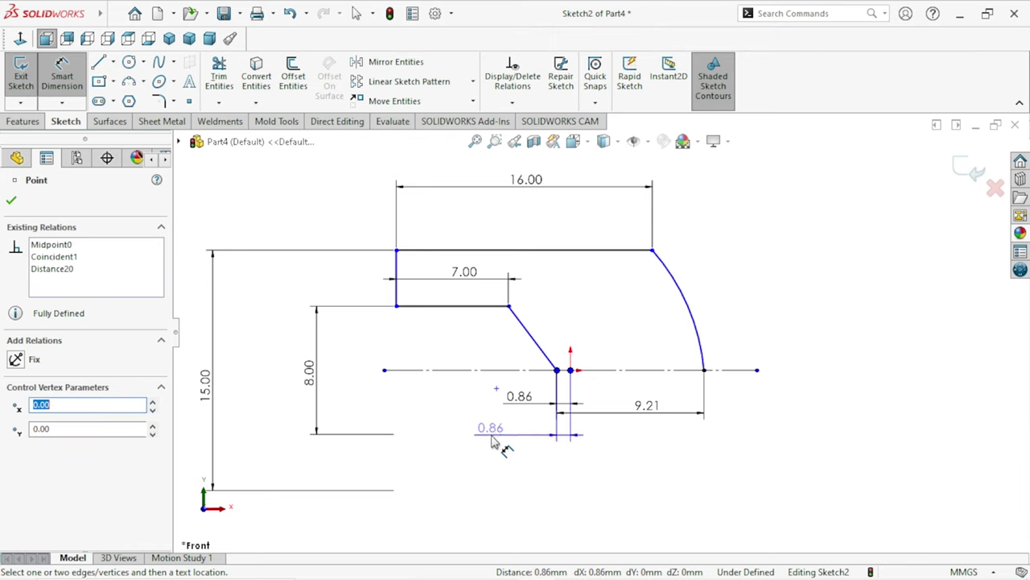
key("Escape")
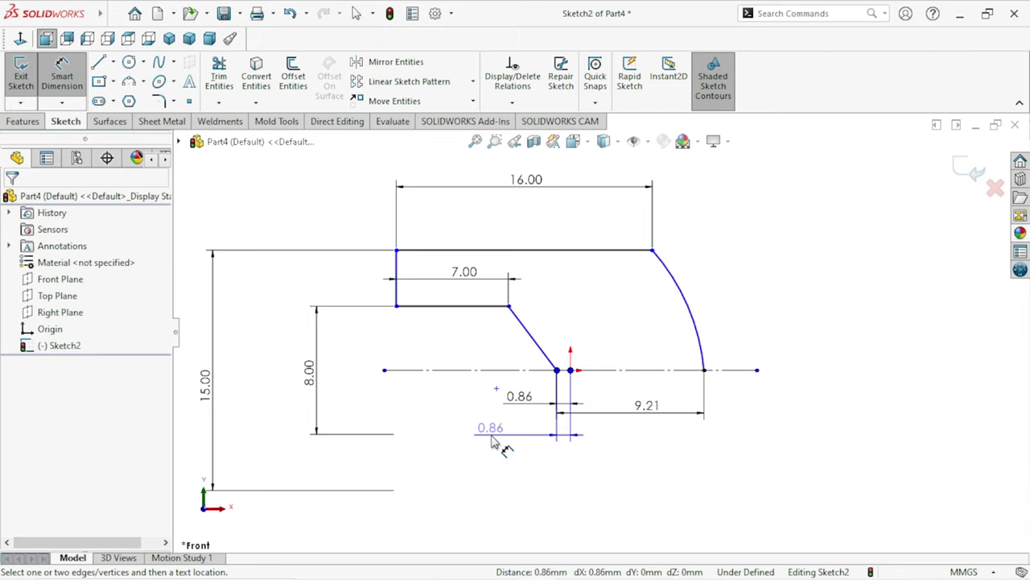
left_click(509, 306)
left_click(573, 377)
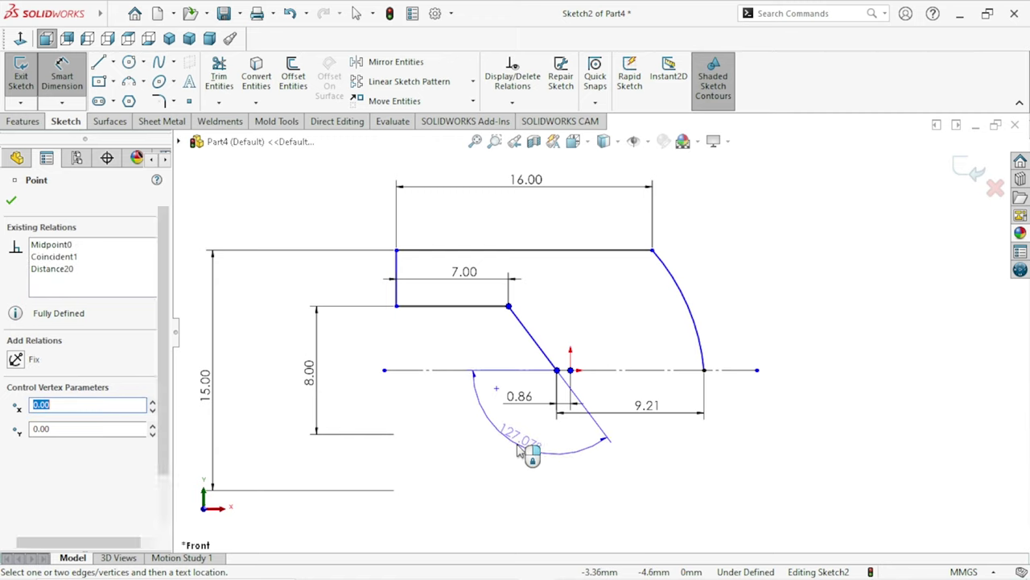
key("Escape")
left_click(532, 338)
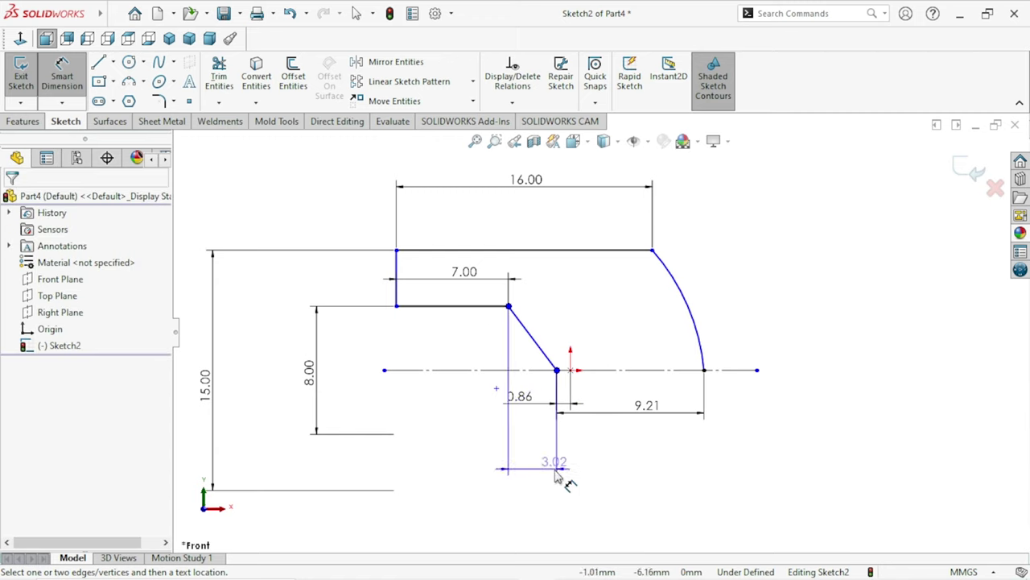
left_click(532, 480)
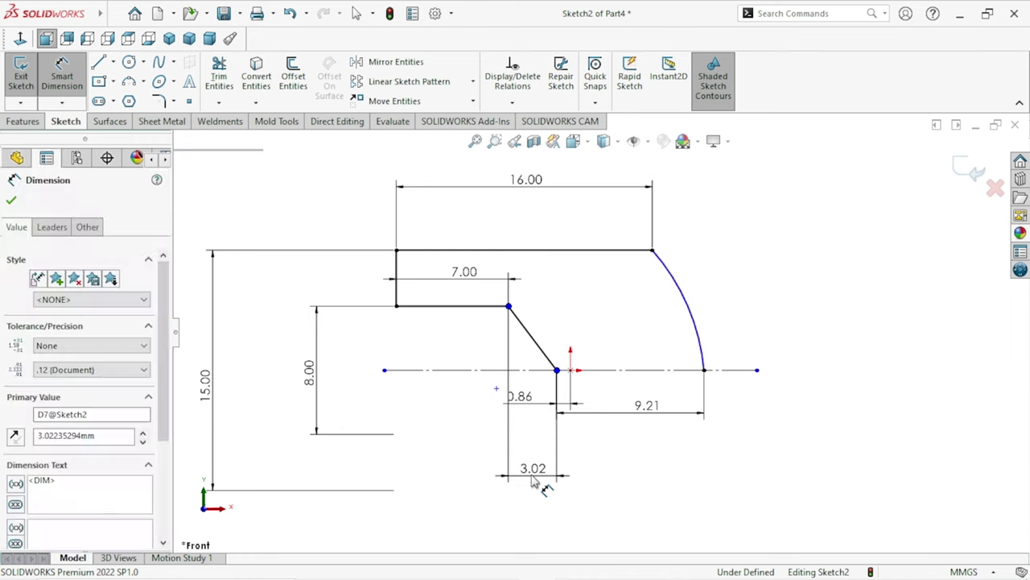
type("3.05")
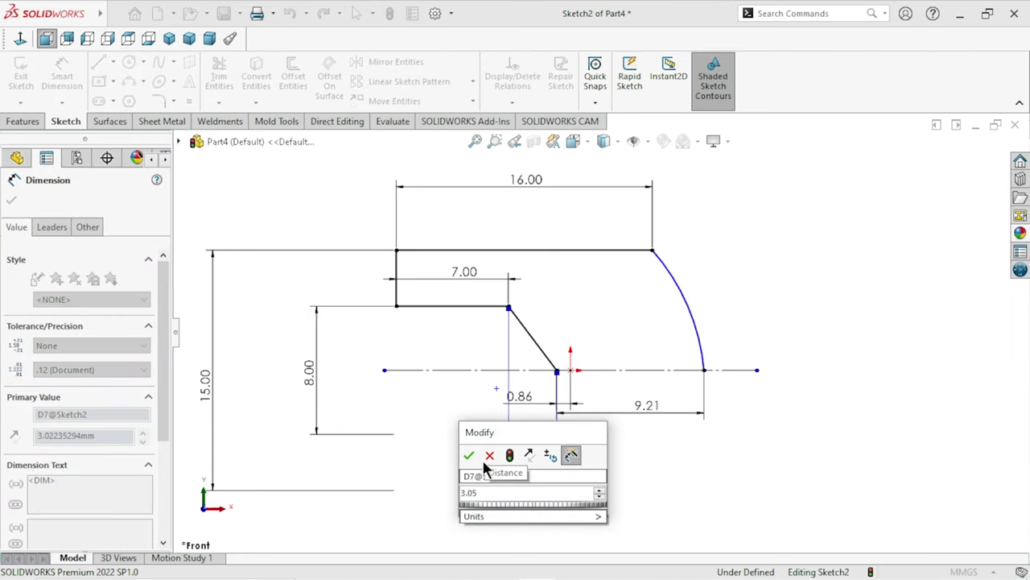
left_click(470, 455)
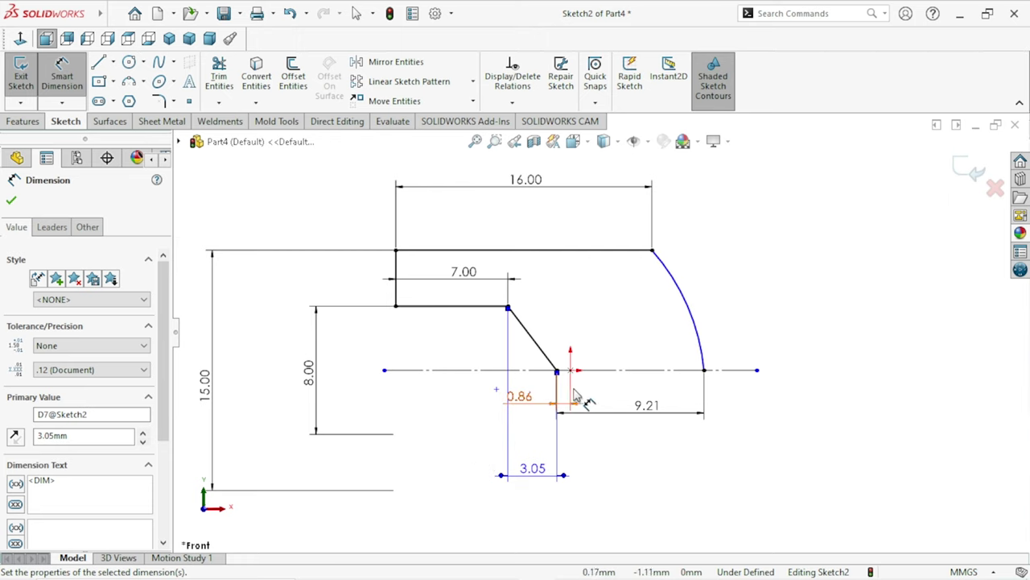
- Give the domed arc a radius of 13.25 mm
left_click(697, 323)
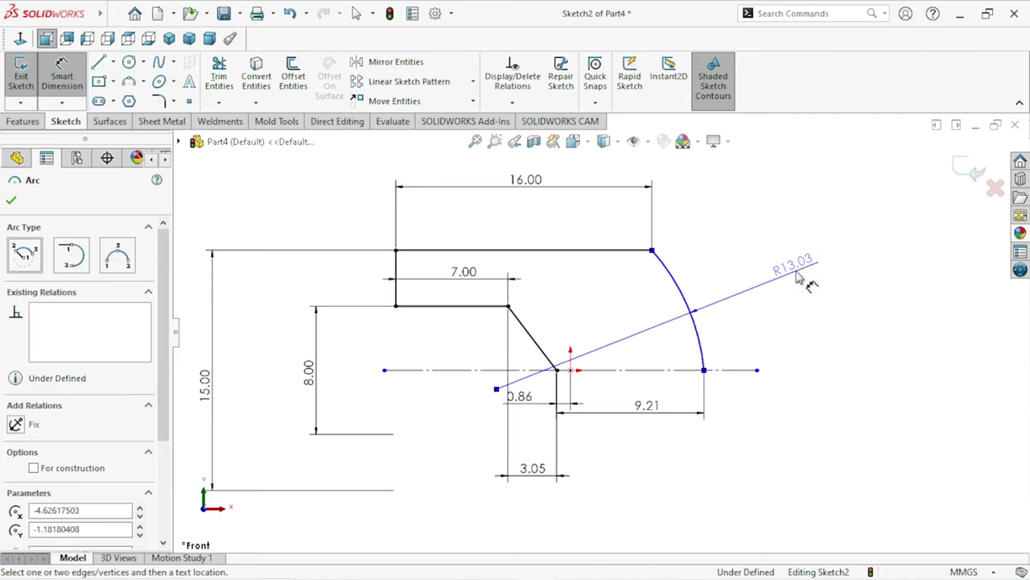
left_click(799, 277)
type("13.25")
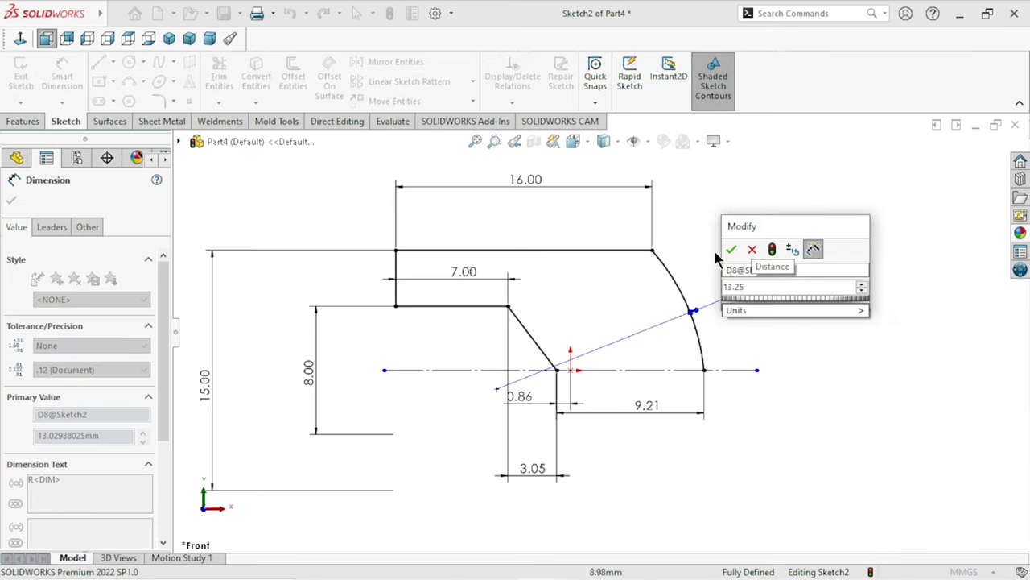
left_click(730, 249)
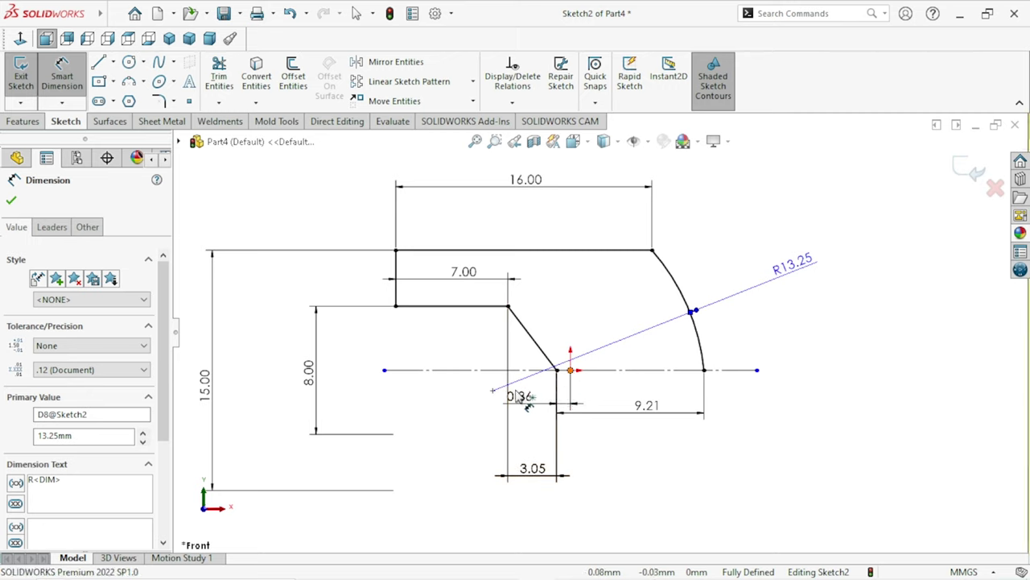
- Add a driven 4.84 reference dimension from the sketch point, fully defining the sketch
left_click(492, 391)
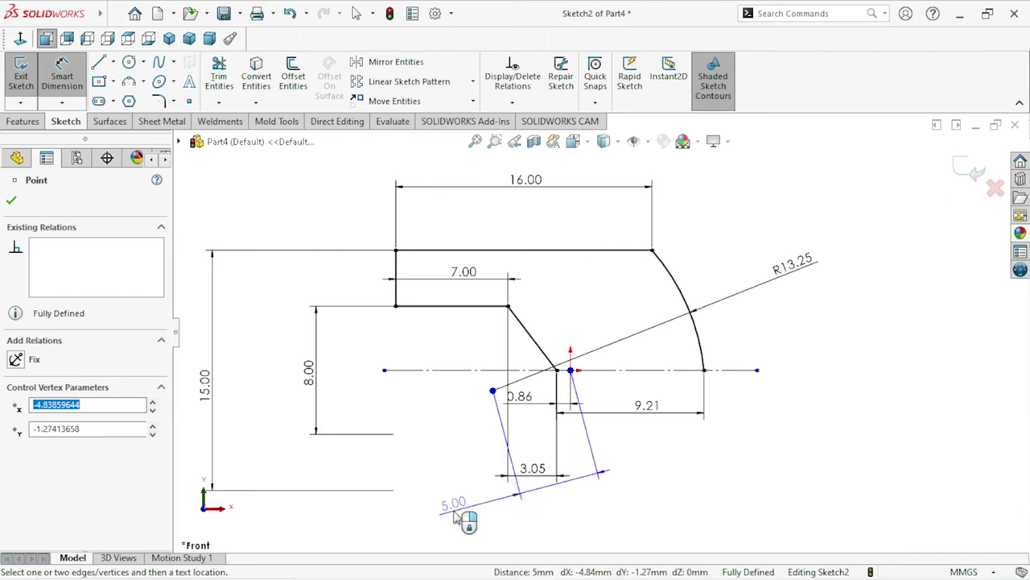
left_click(537, 519)
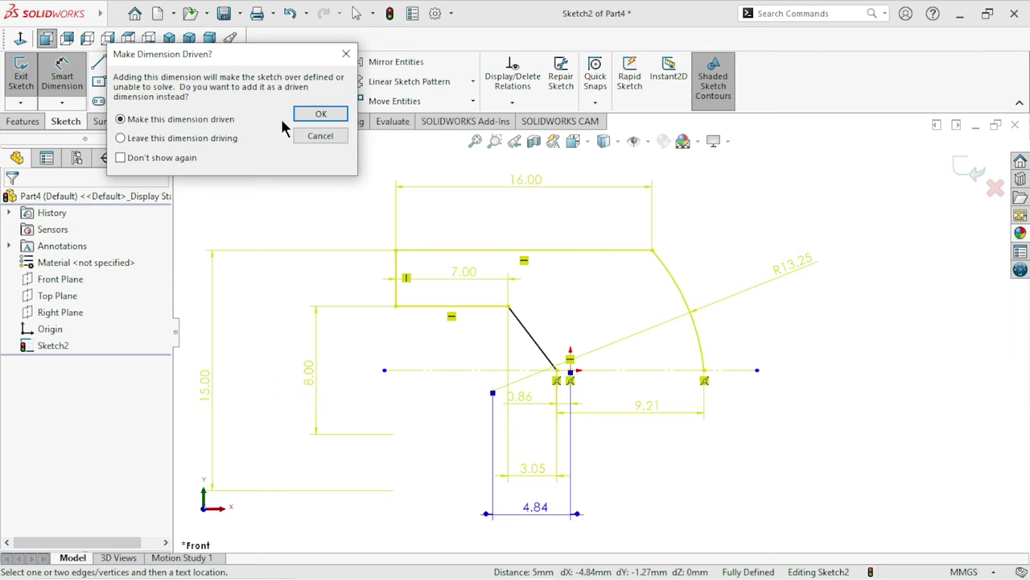
left_click(318, 115)
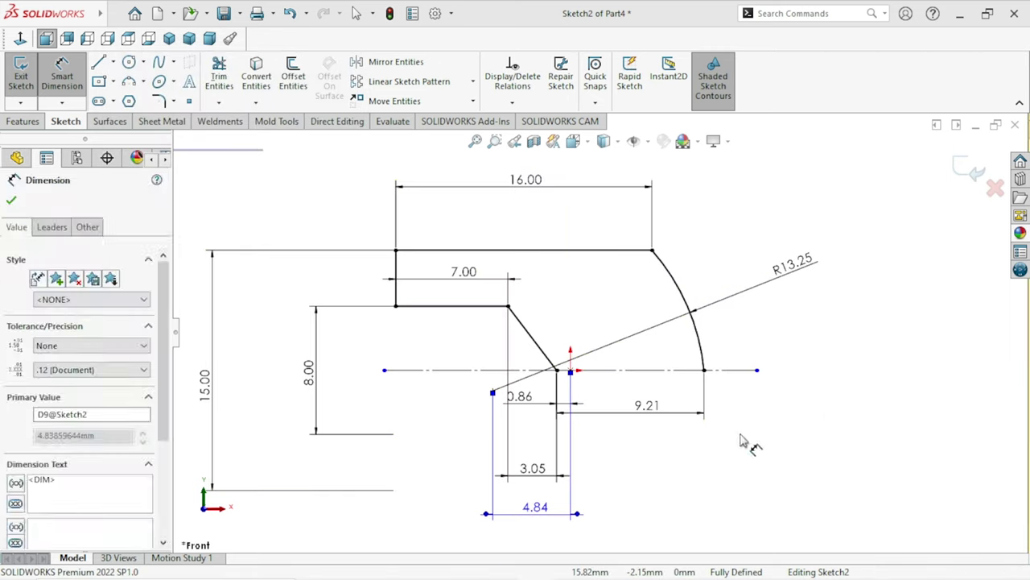
middle_click_drag(552, 418, 537, 354, "ctrl")
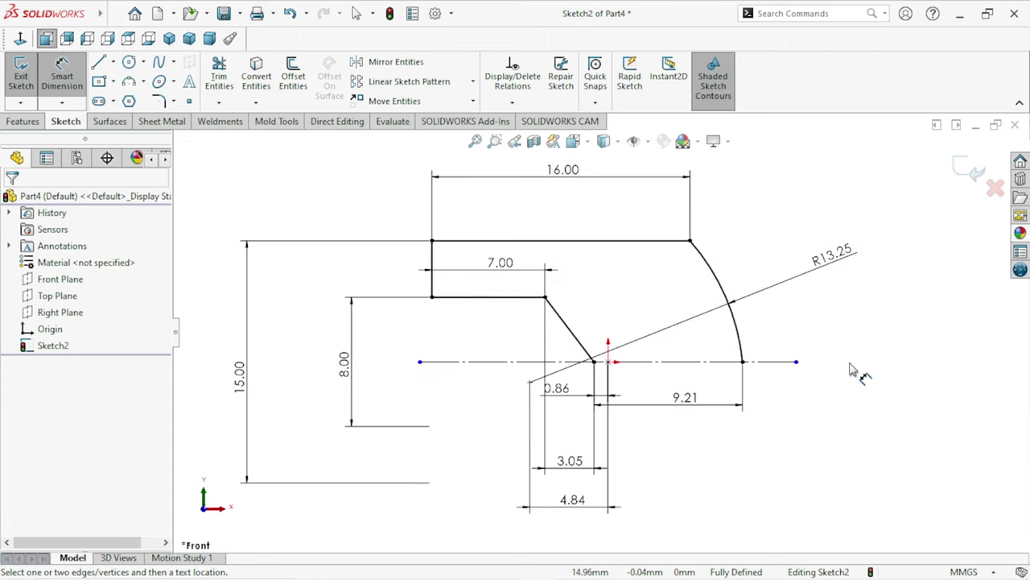
- Revolve the profile 360° about the centreline, letting the sketch close automatically
scroll(665, 419, "up", 1)
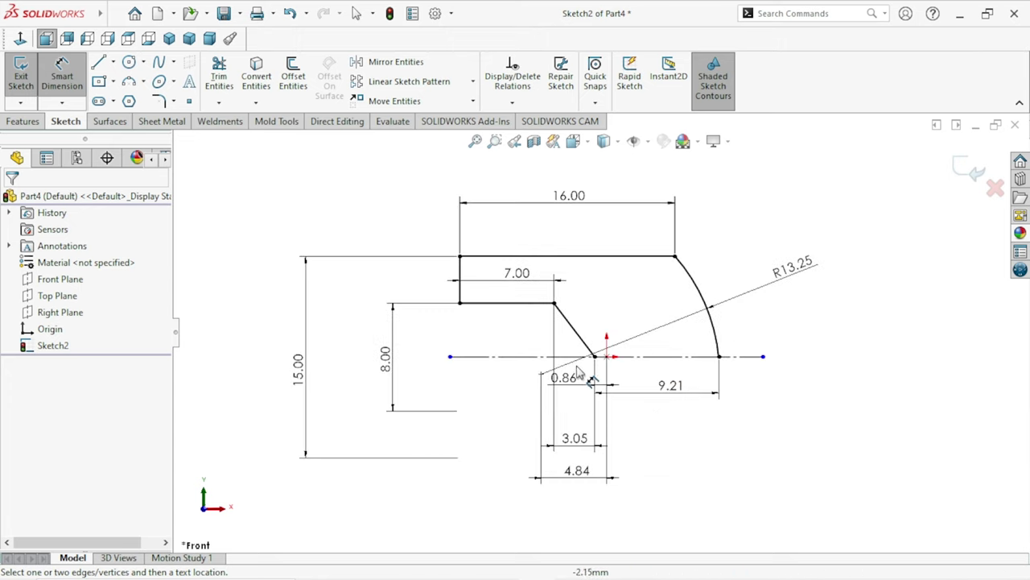
scroll(555, 372, "down", 1)
left_click(23, 122)
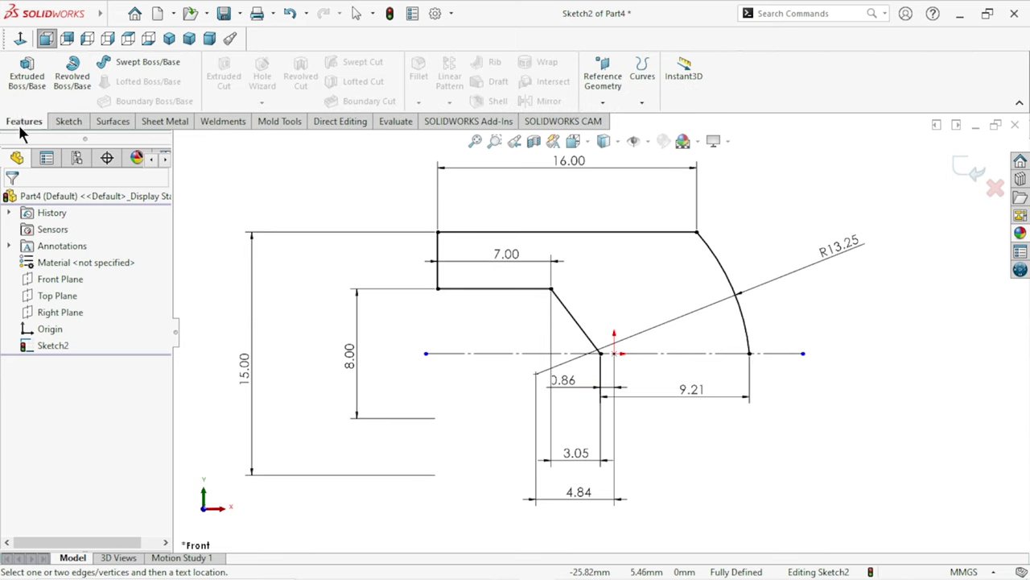
left_click(71, 74)
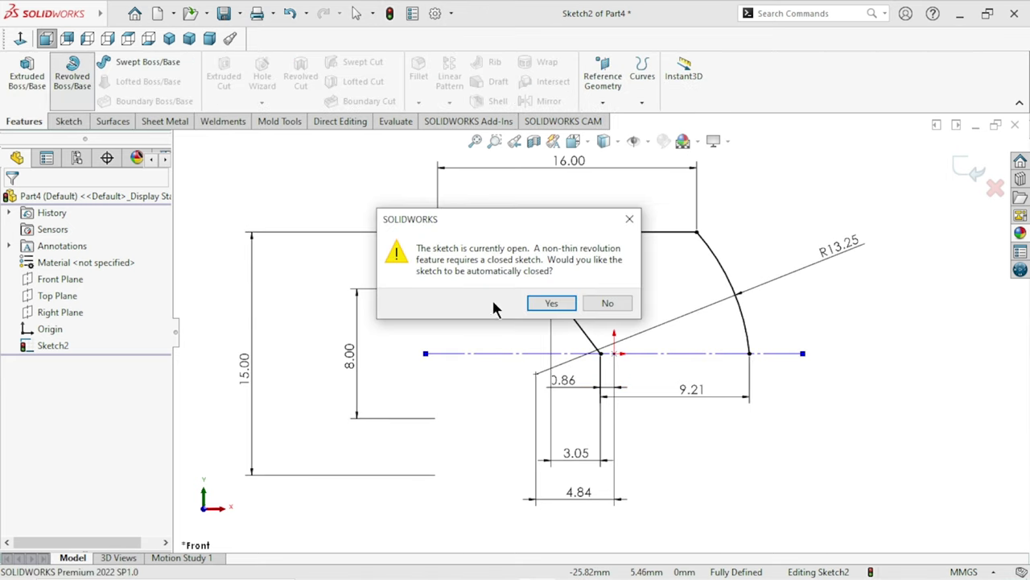
left_click(551, 303)
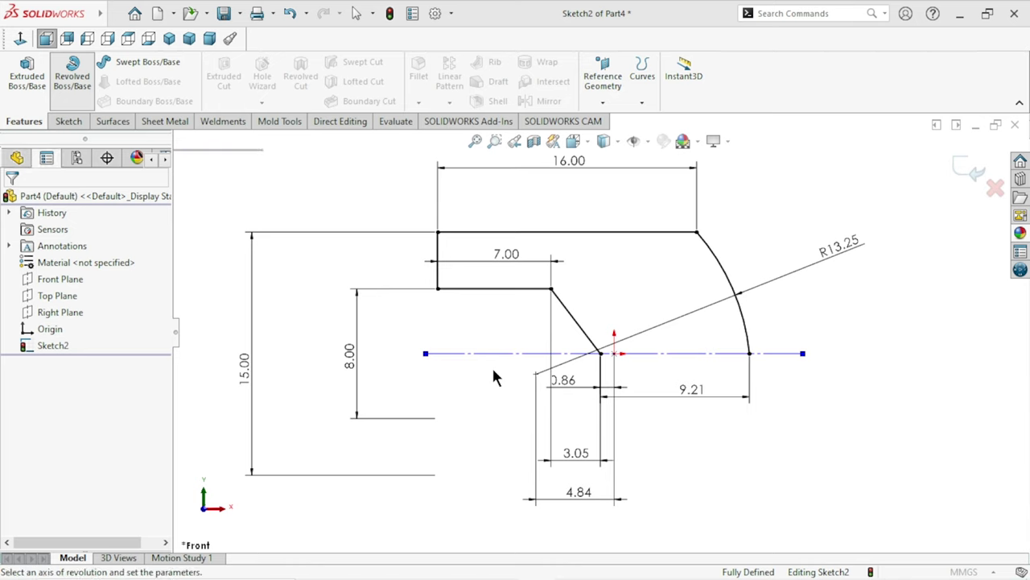
left_click(13, 198)
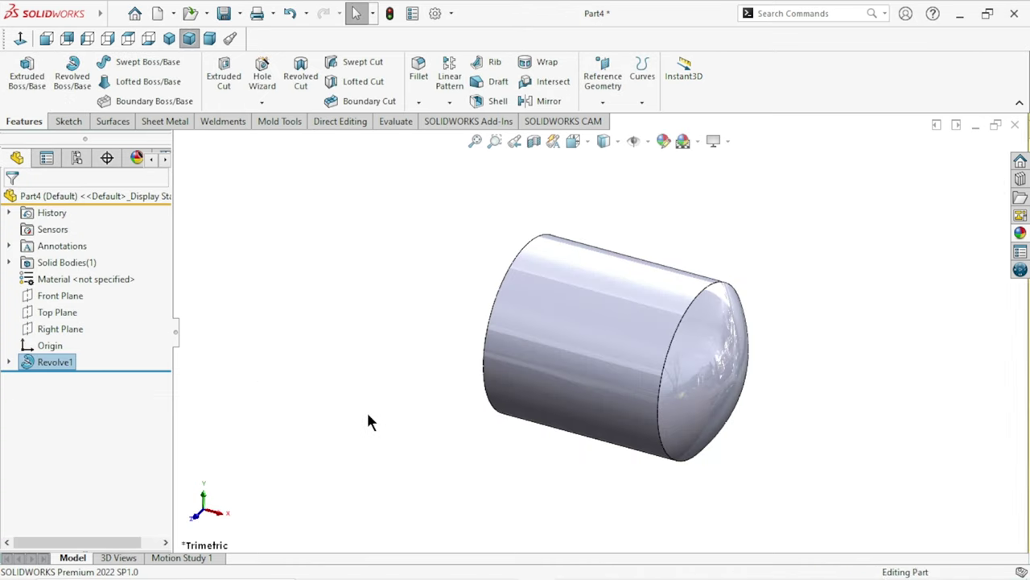
- Chamfer the front ring face 0.2 mm at 45°, then return to isometric view
mouse_move(679, 382)
middle_mouse_down()
mouse_move(594, 400)
mouse_move(505, 342)
mouse_move(527, 319)
middle_mouse_up()
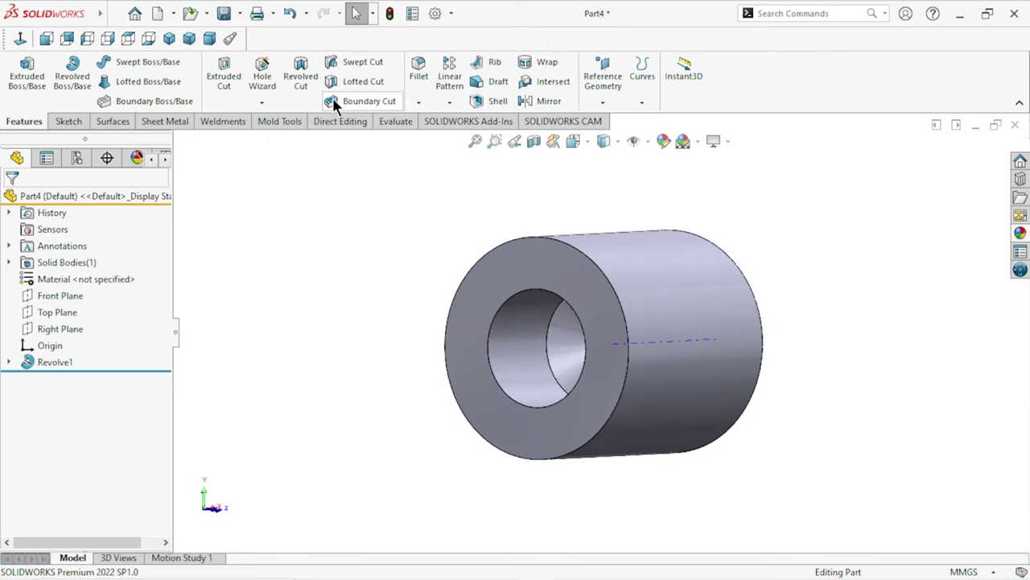
left_click(418, 103)
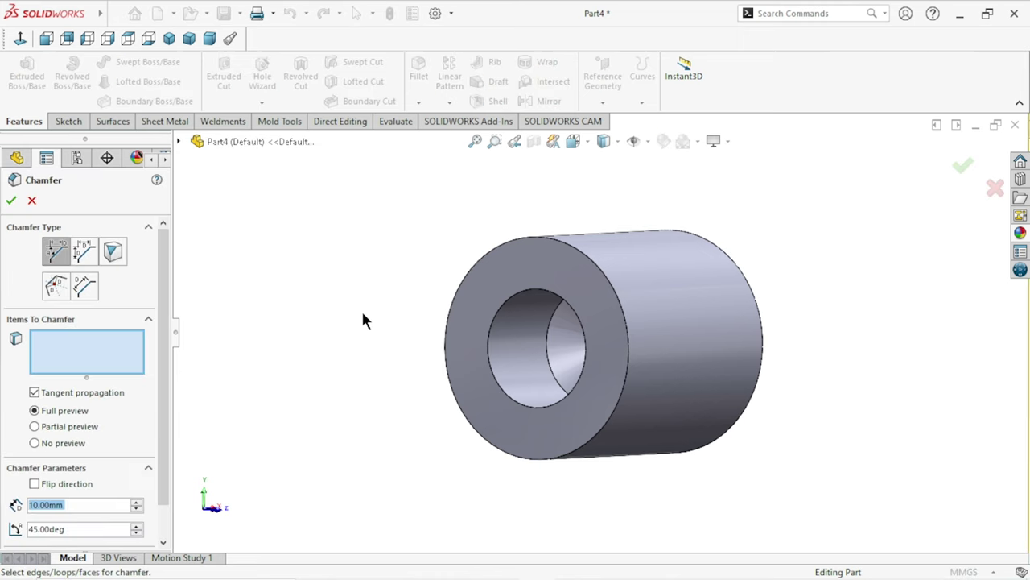
type("0.2")
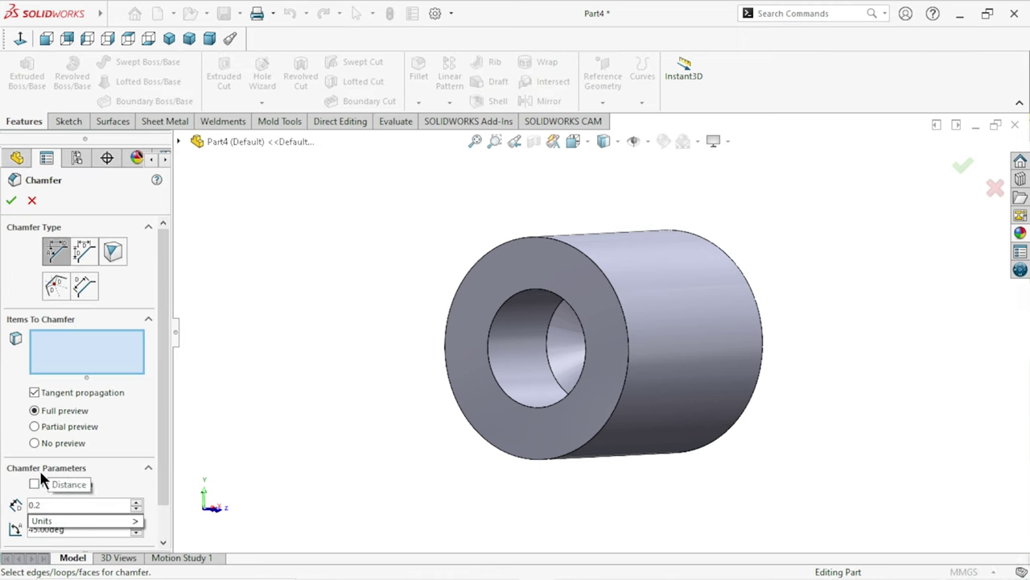
left_click(471, 297)
left_click(11, 201)
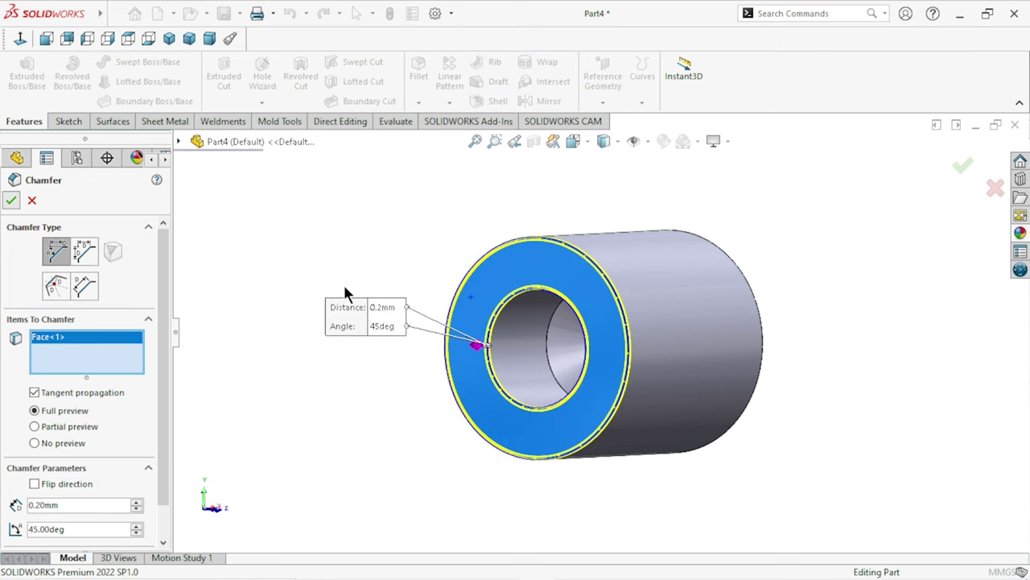
mouse_move(528, 343)
middle_mouse_down()
mouse_move(589, 328)
mouse_move(582, 410)
mouse_move(276, 243)
middle_mouse_up()
left_click(170, 41)
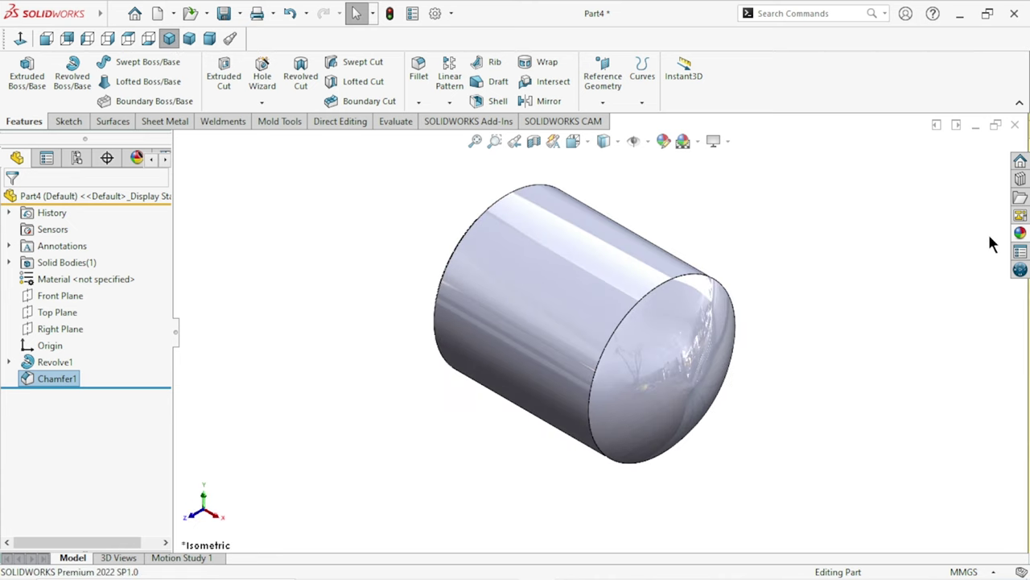
- Apply the Metal > Chrome chromium plate appearance to the knob and orbit to inspect the bored end face
left_click(1027, 230)
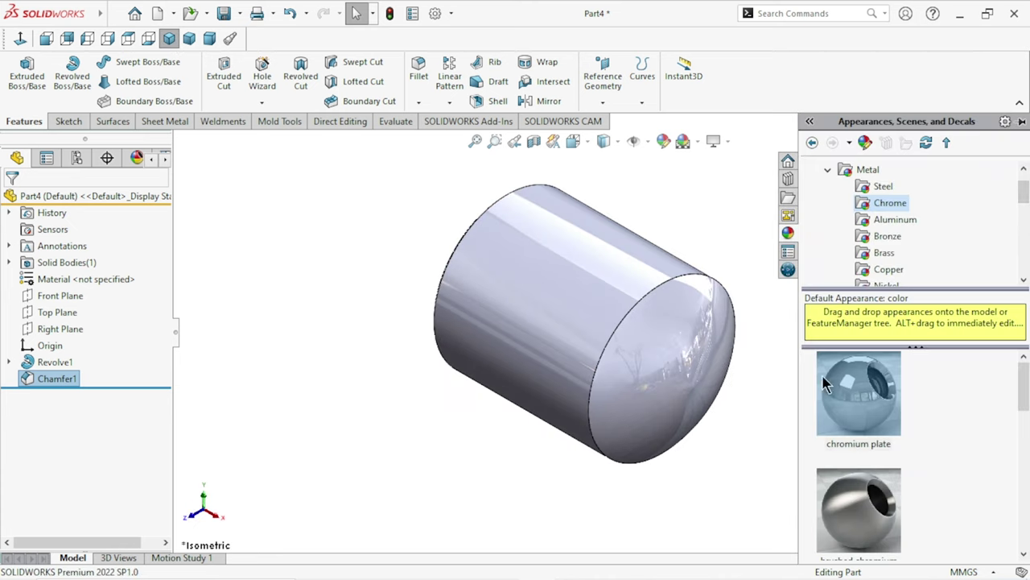
left_click(867, 414)
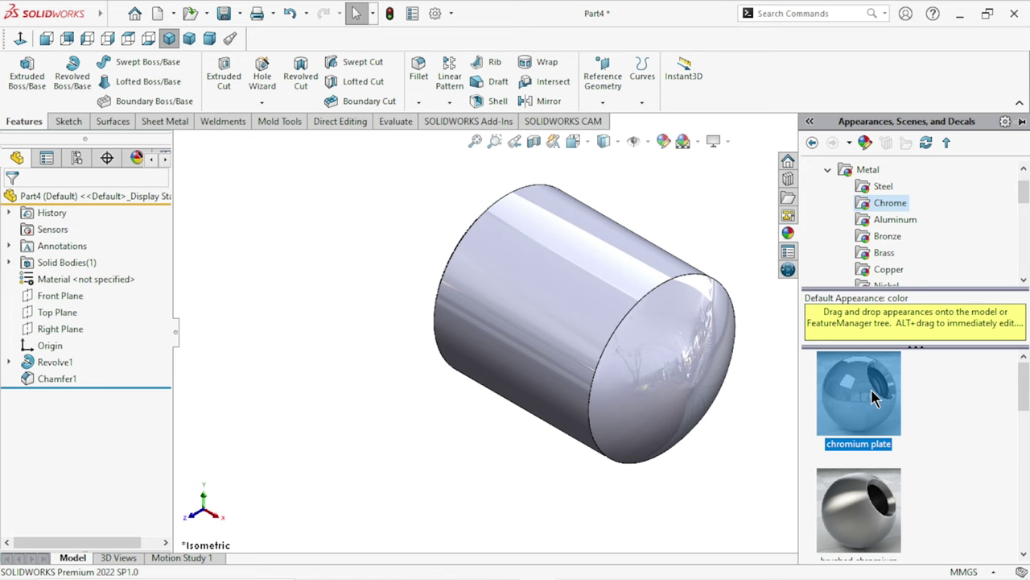
mouse_move(723, 383)
middle_mouse_down()
mouse_move(598, 260)
mouse_move(471, 338)
mouse_move(486, 386)
mouse_move(670, 303)
mouse_move(759, 459)
mouse_move(798, 487)
mouse_move(748, 435)
middle_mouse_up()
mouse_move(676, 359)
middle_mouse_down()
mouse_move(557, 421)
mouse_move(552, 315)
middle_mouse_up()
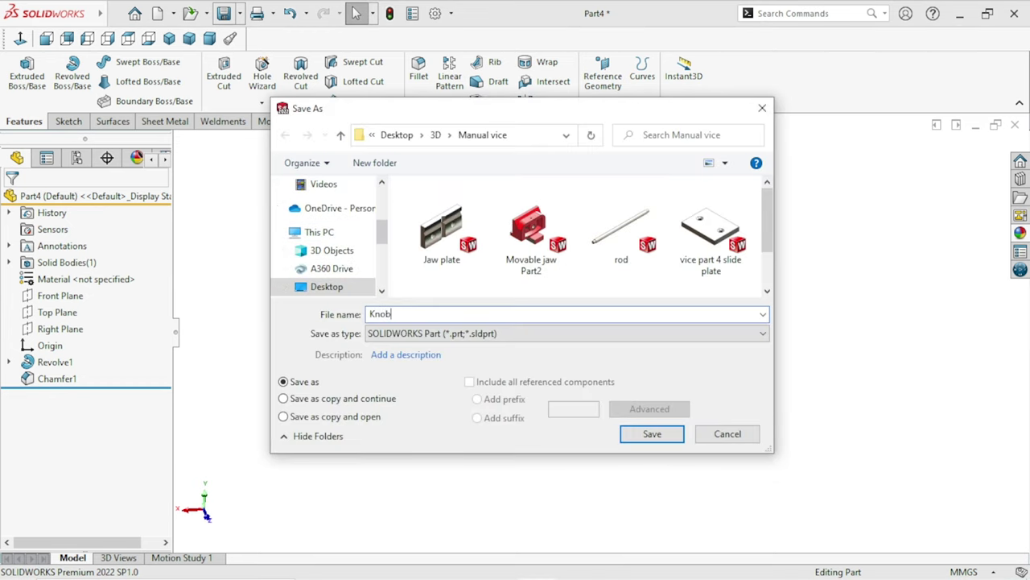
- Save the part as 'Knob' and return the view to isometric
left_click(652, 434)
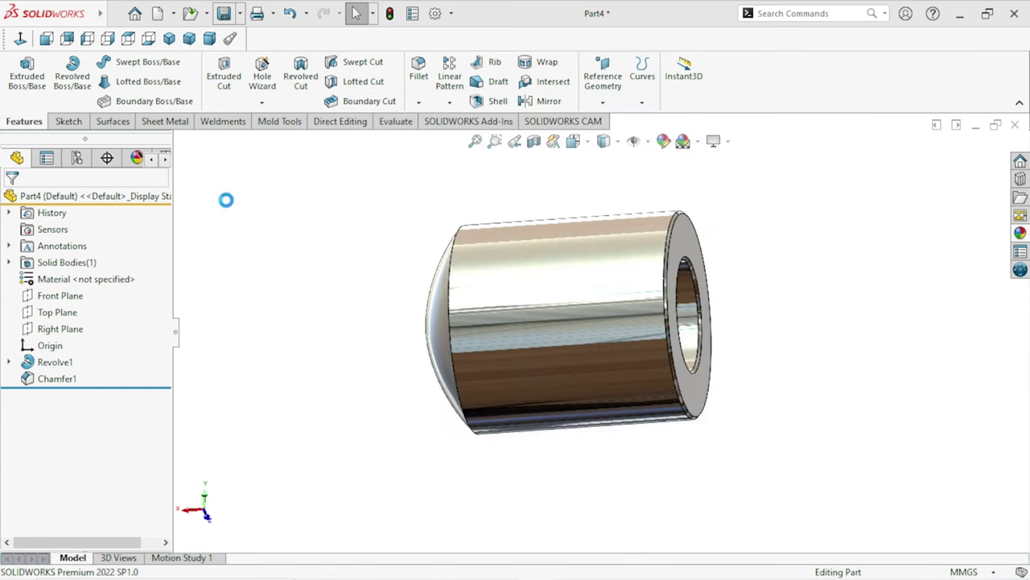
left_click(169, 38)
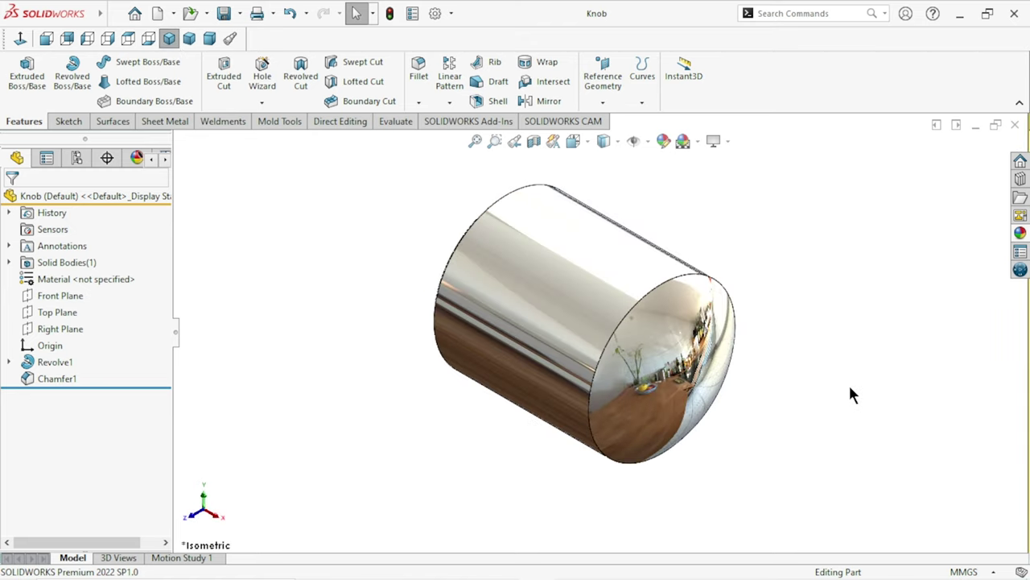